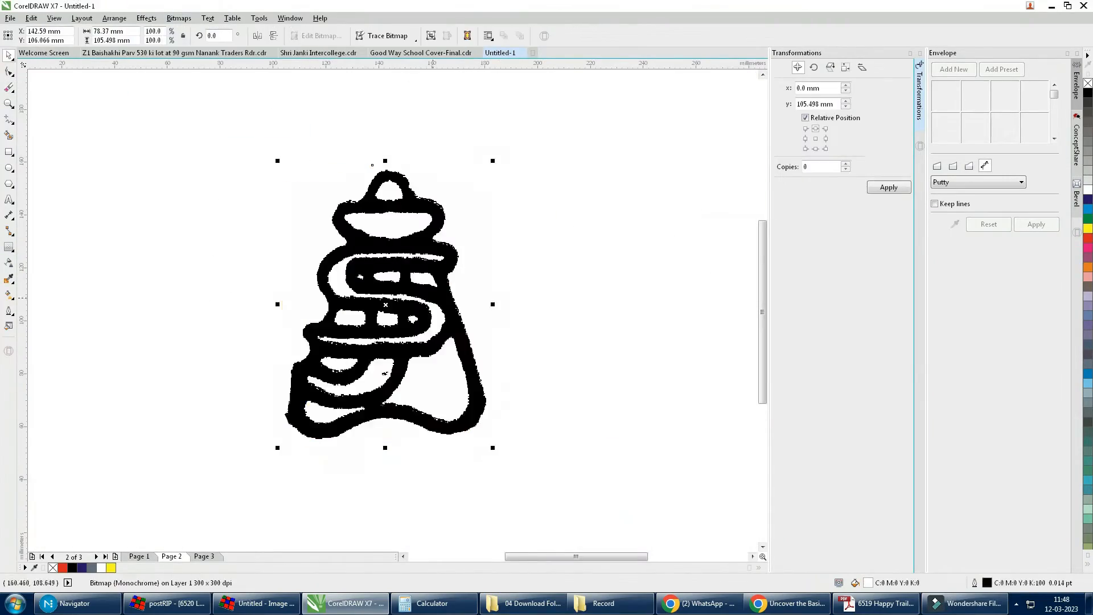
click(387, 36)
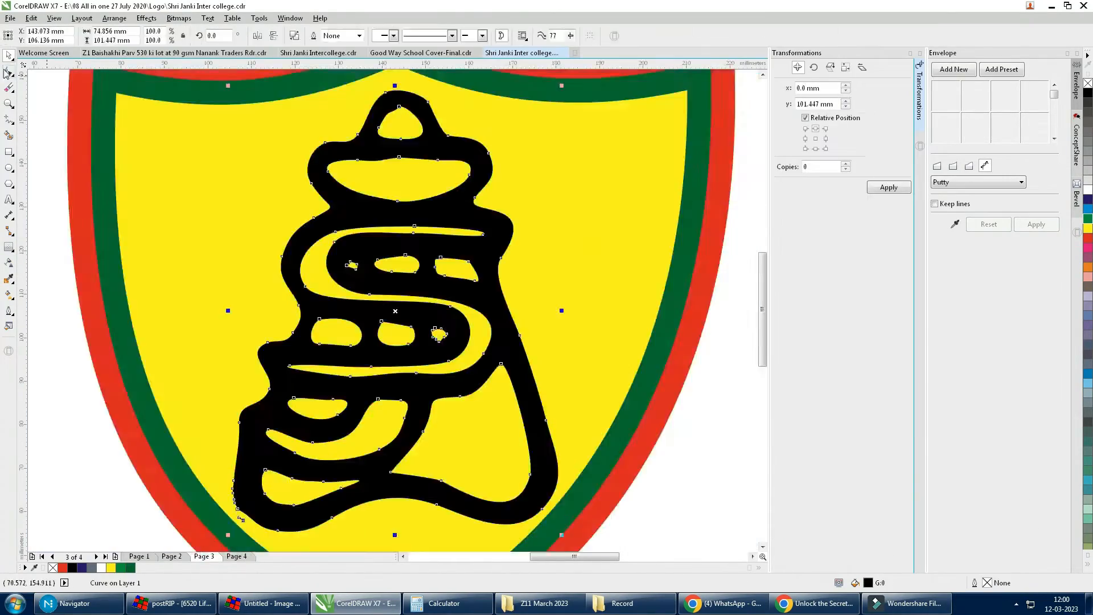
click(187, 559)
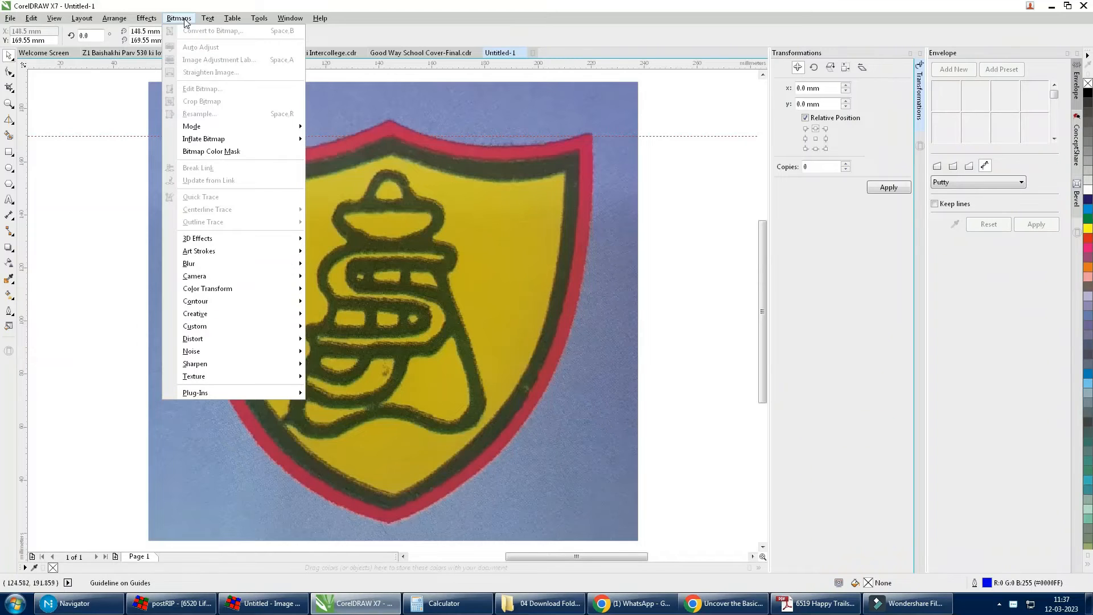
Straighten the shield logo bitmap with an image rotation of 0.2°.
click(505, 129)
click(501, 108)
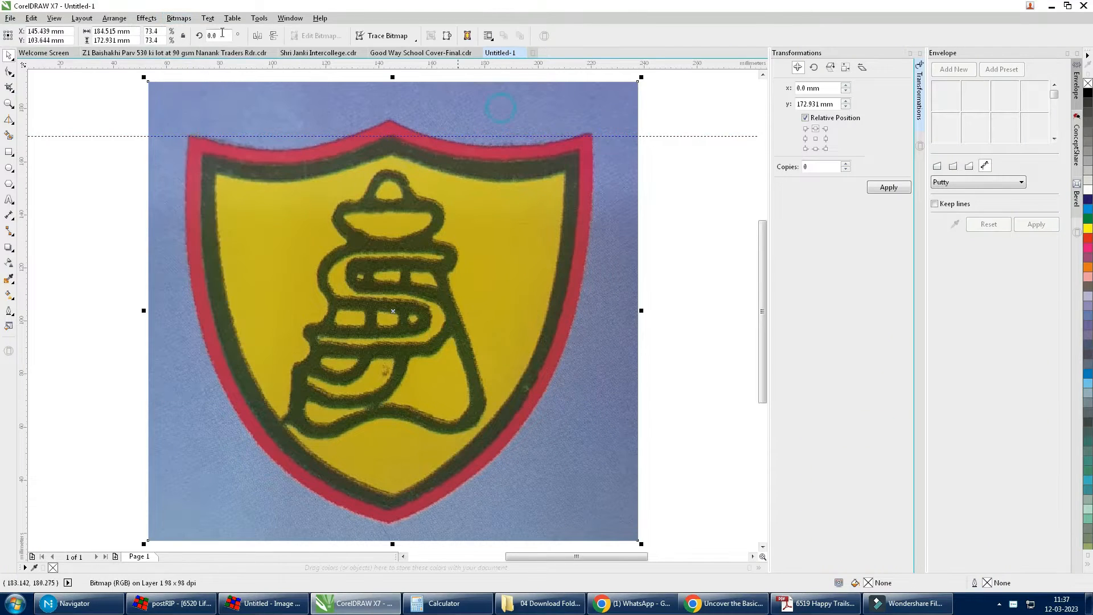
click(179, 17)
click(211, 72)
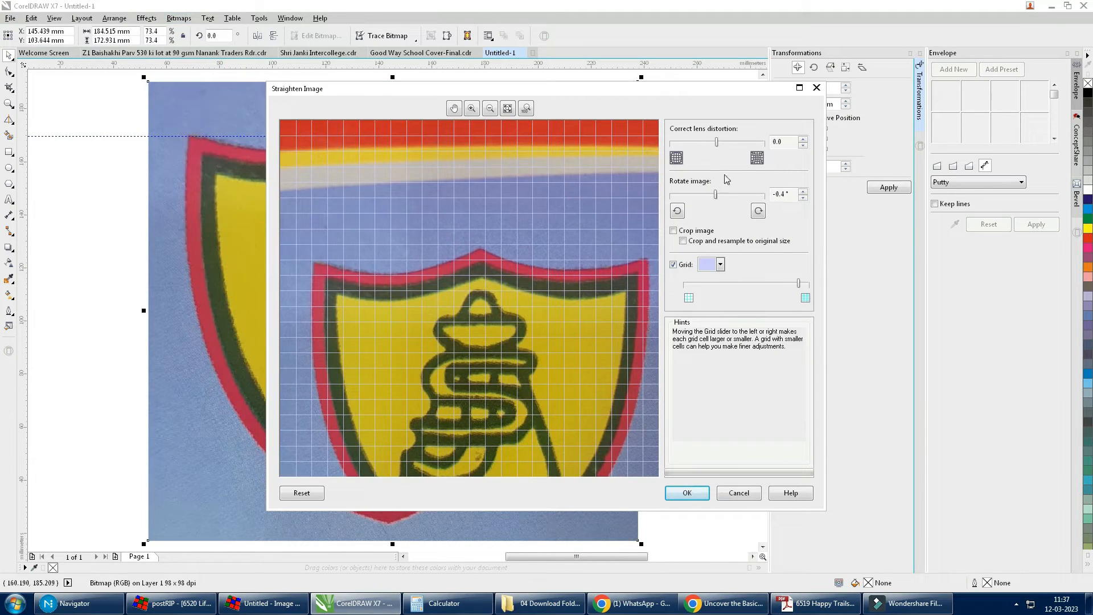
click(804, 198)
click(803, 198)
click(804, 192)
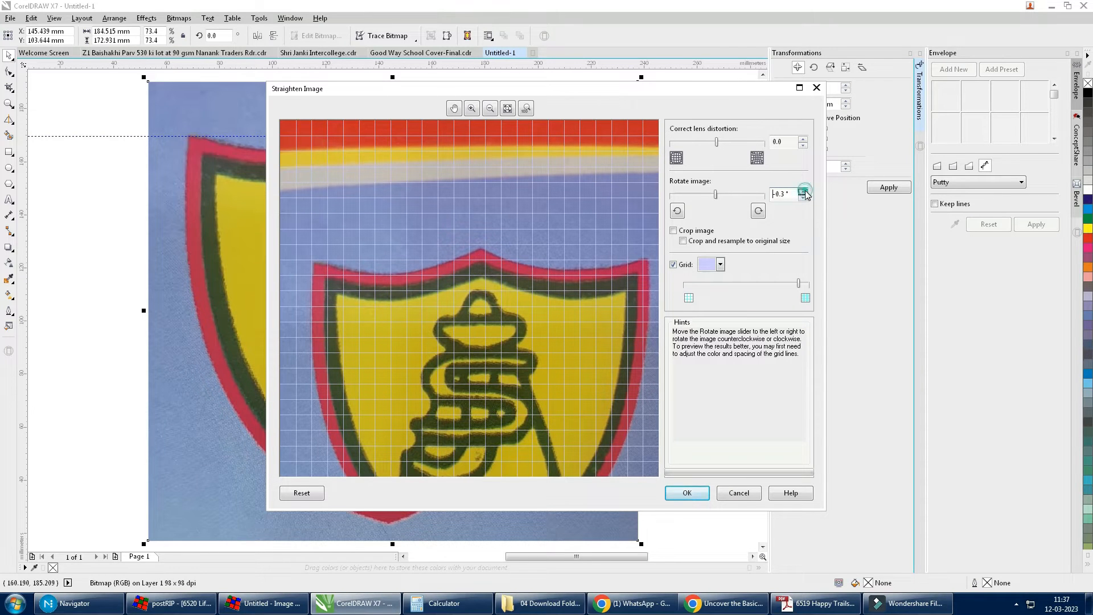
click(804, 191)
click(804, 192)
click(803, 191)
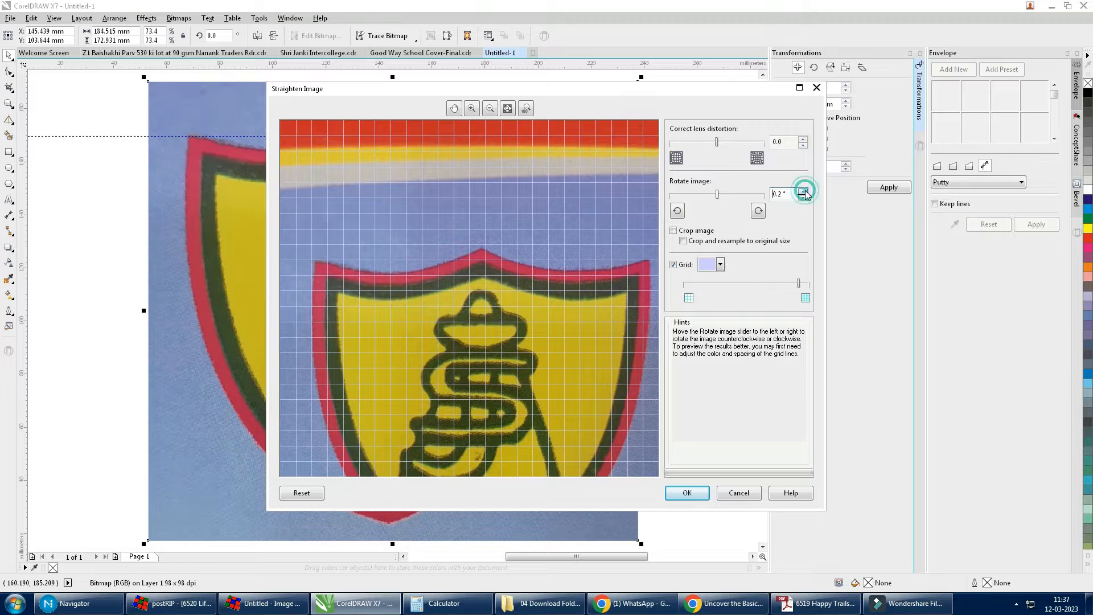
click(689, 492)
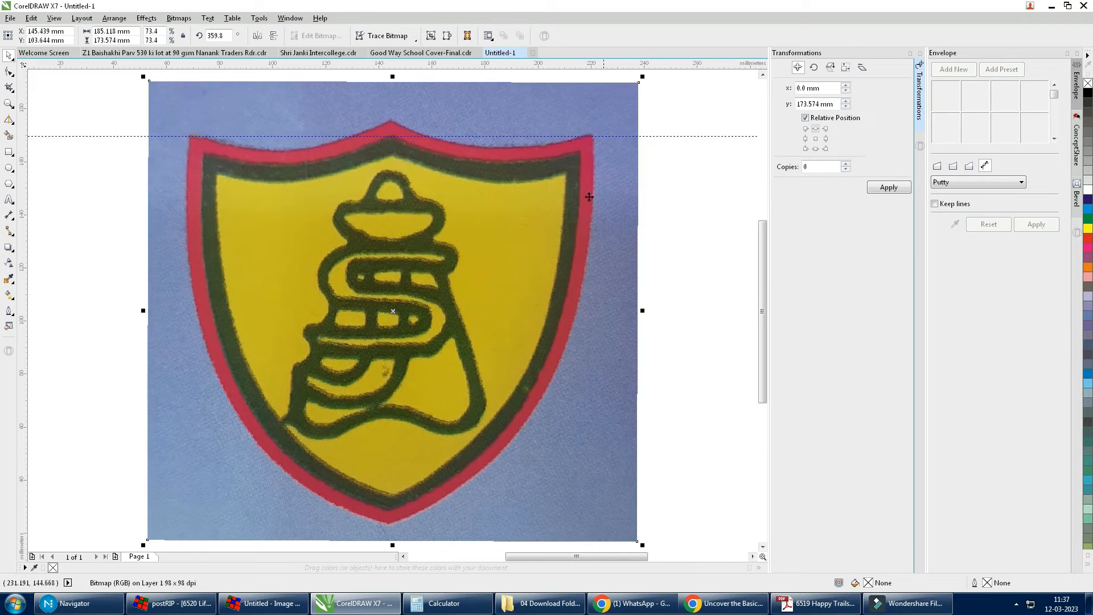
Lock the straightened shield bitmap and delete the horizontal guideline across its upper corners.
right_click(434, 186)
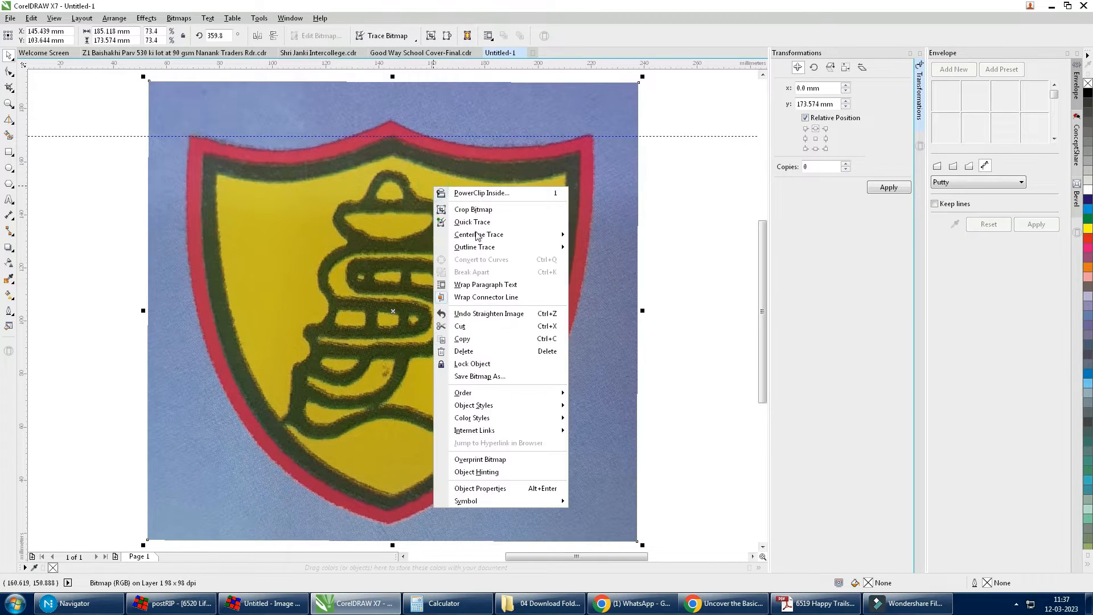
click(500, 366)
drag(488, 276, 598, 350)
click(706, 256)
click(700, 136)
click(701, 135)
key(Delete)
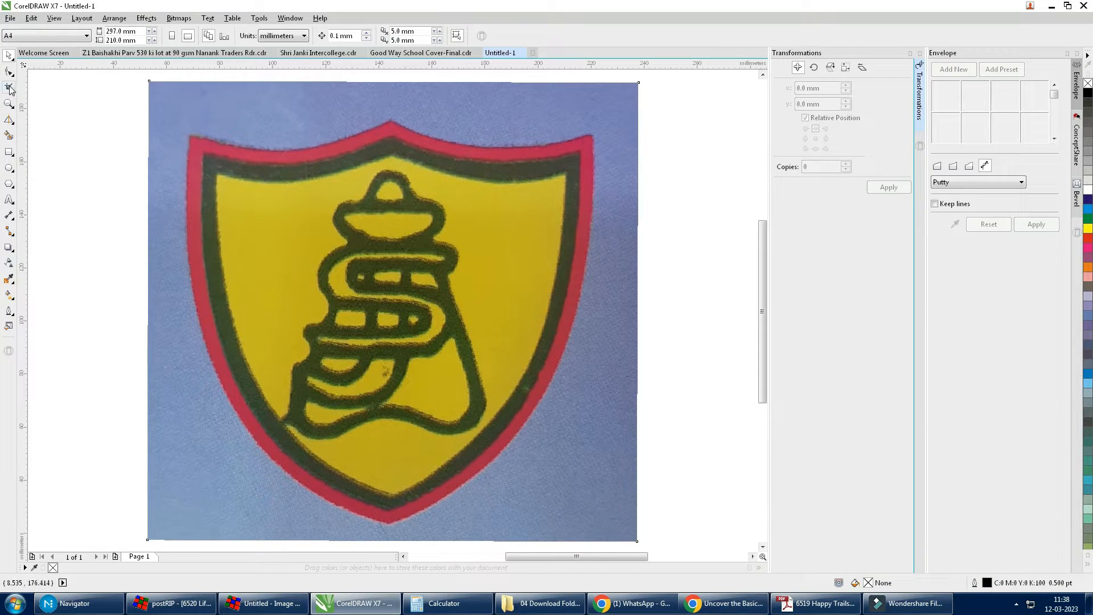
Draw a closed three-node Freehand outline from the shield's top peak to its upper-left corner, bottom tip and back to the peak.
click(14, 121)
click(43, 70)
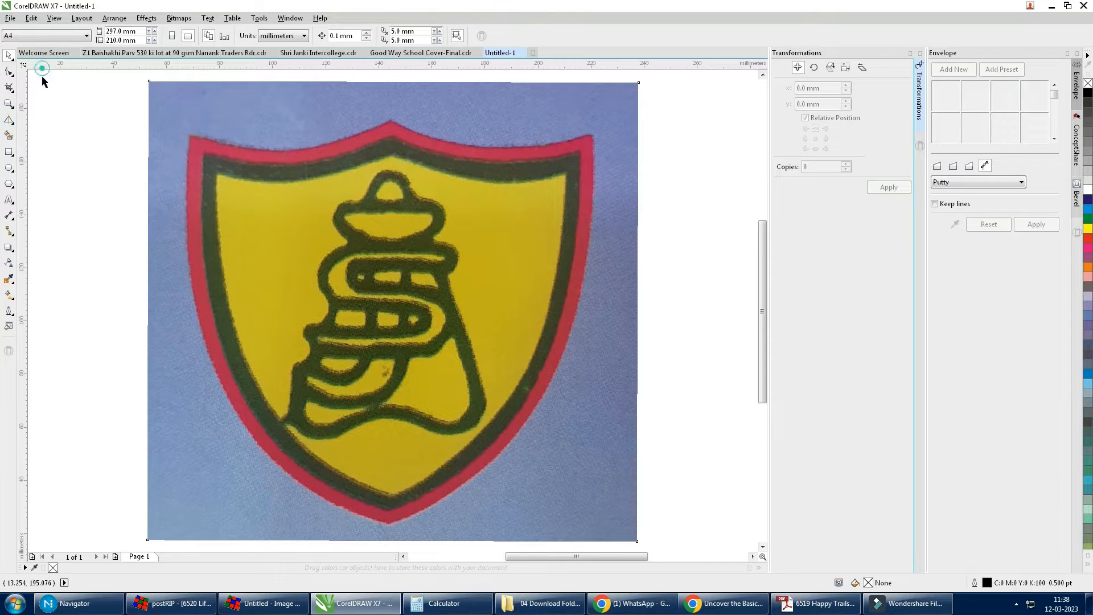
click(10, 122)
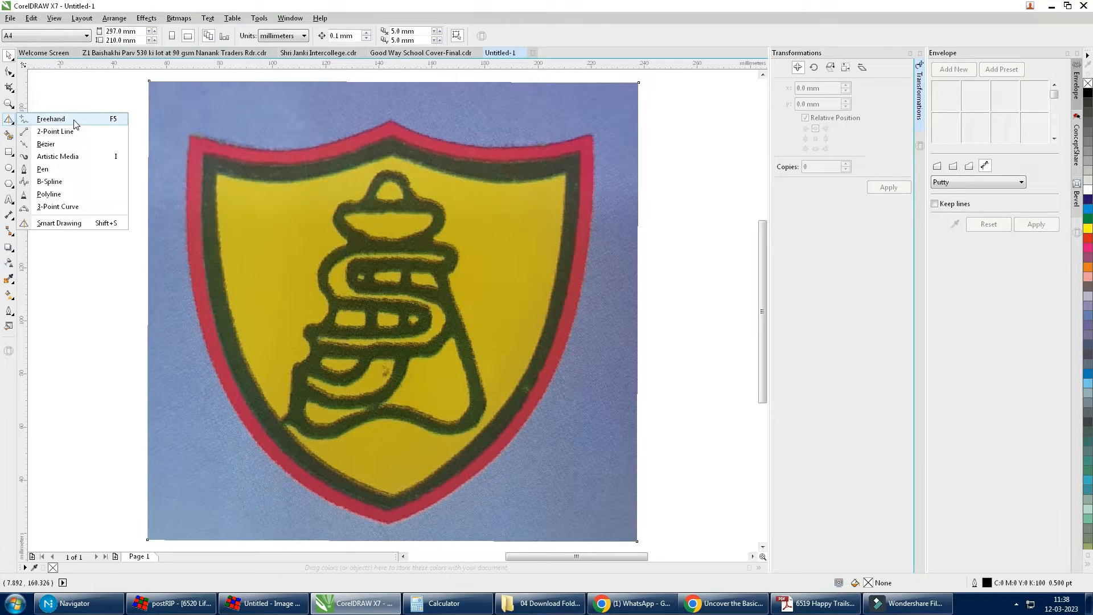
click(75, 122)
click(10, 120)
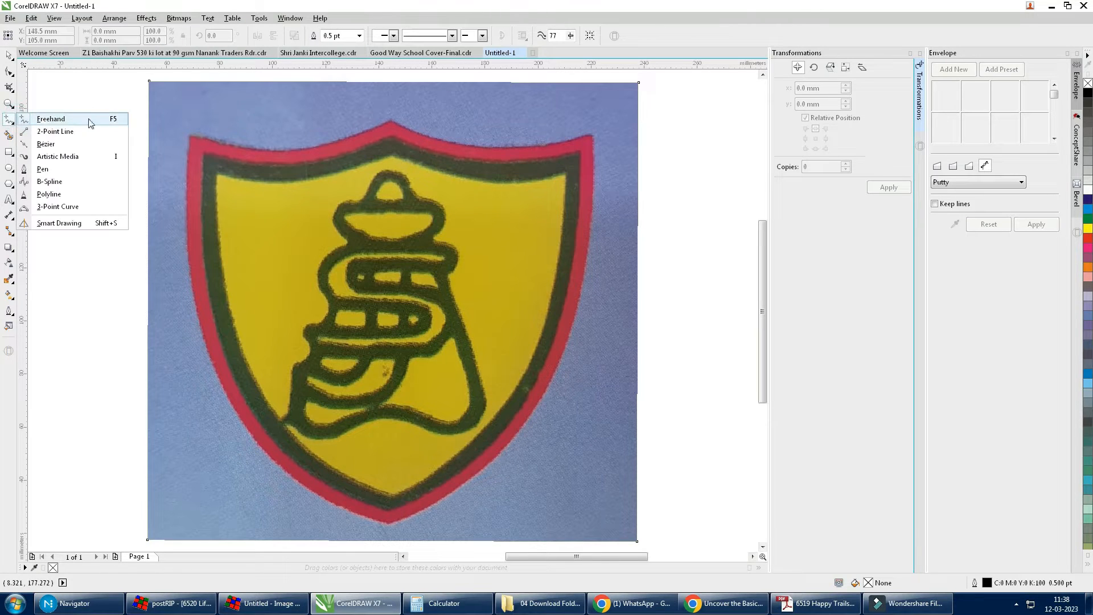
click(387, 128)
click(390, 121)
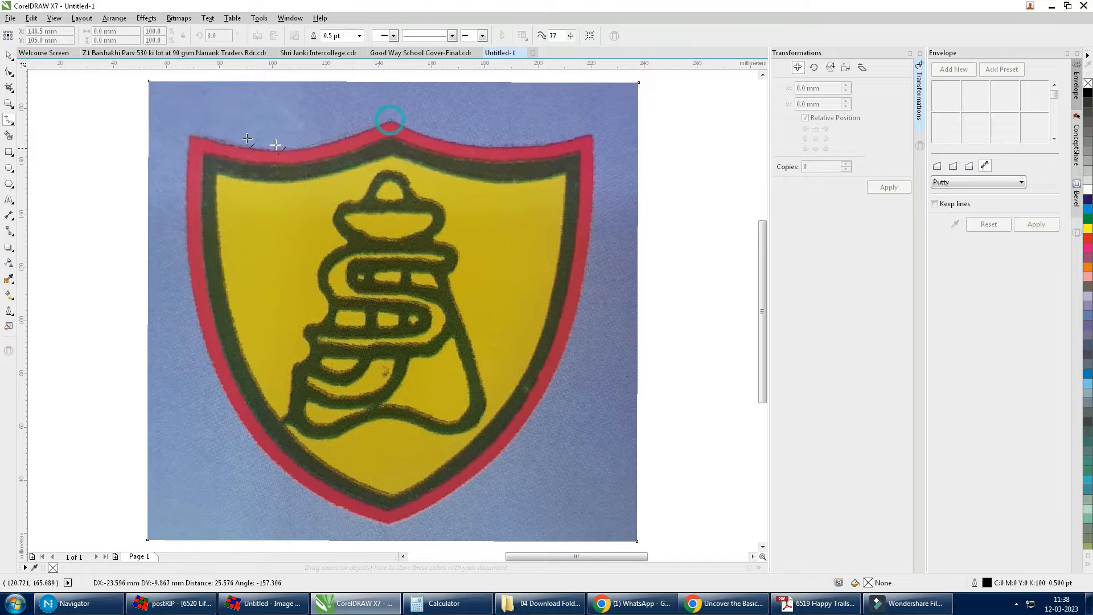
double_click(188, 135)
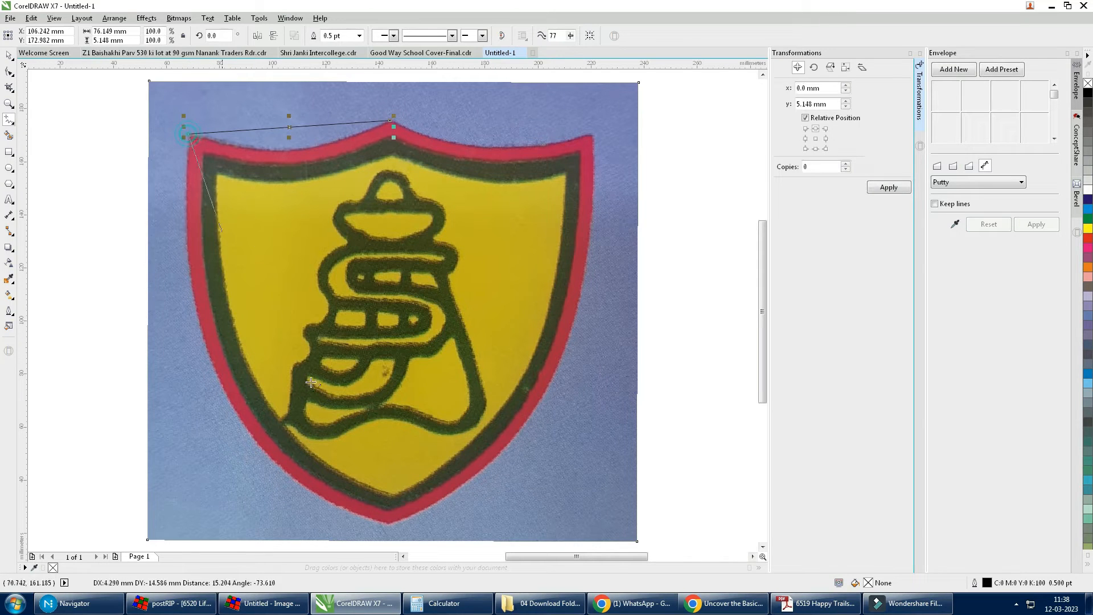
double_click(387, 523)
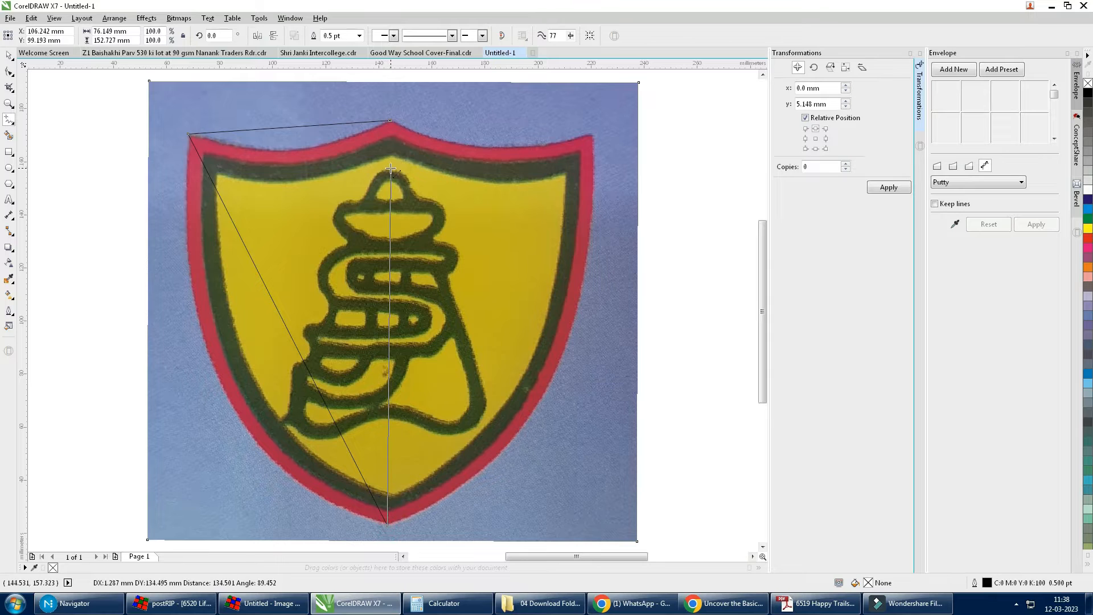
click(392, 120)
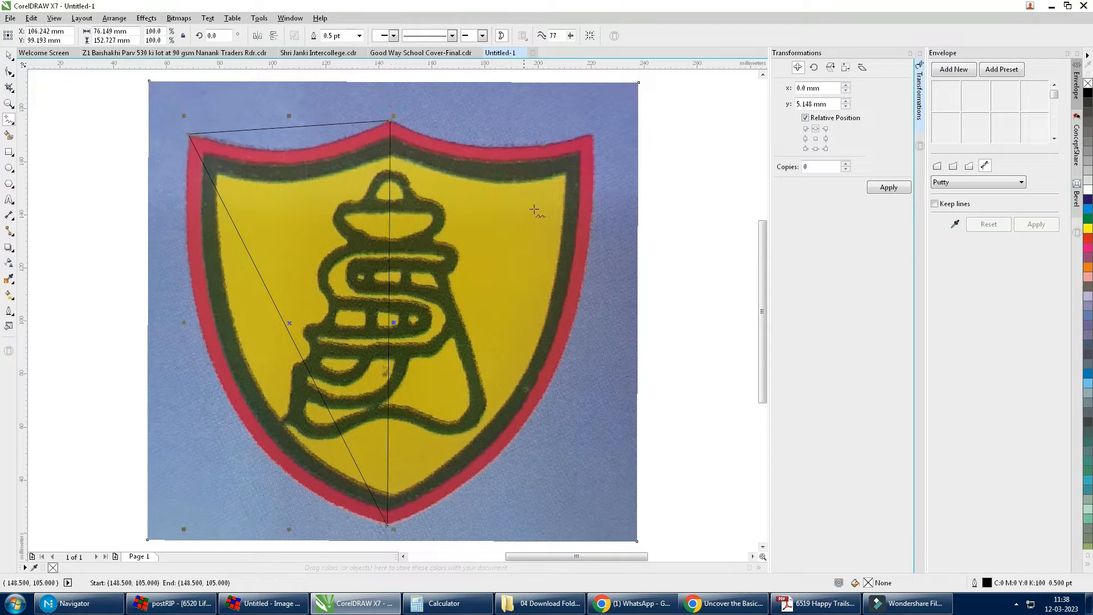
key(space)
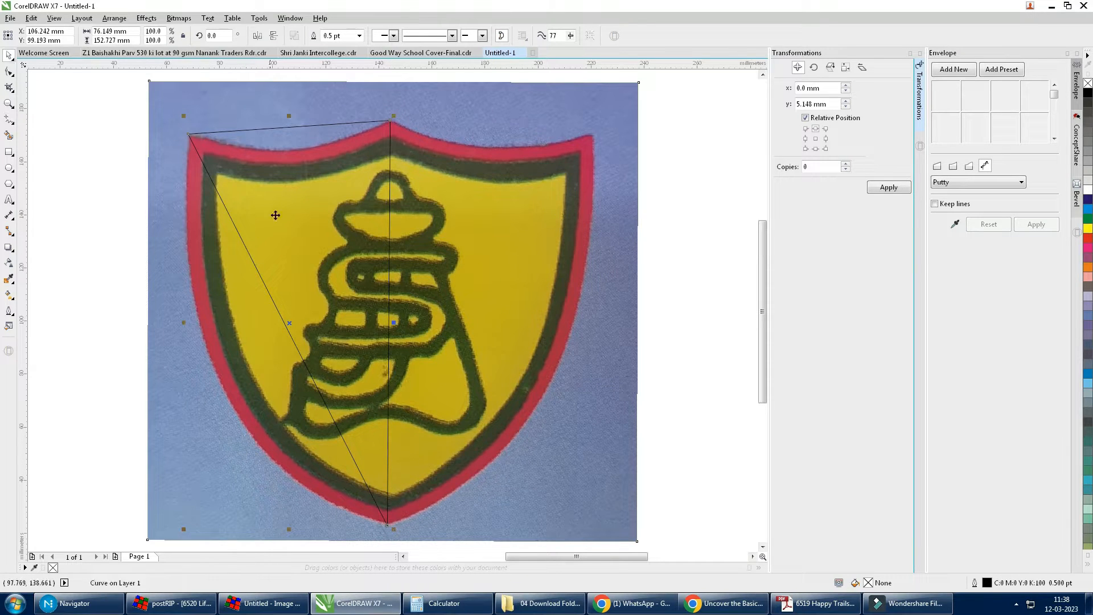
Convert the half-shield outline's segments to curves and bend the top and left edges along the red border.
click(9, 72)
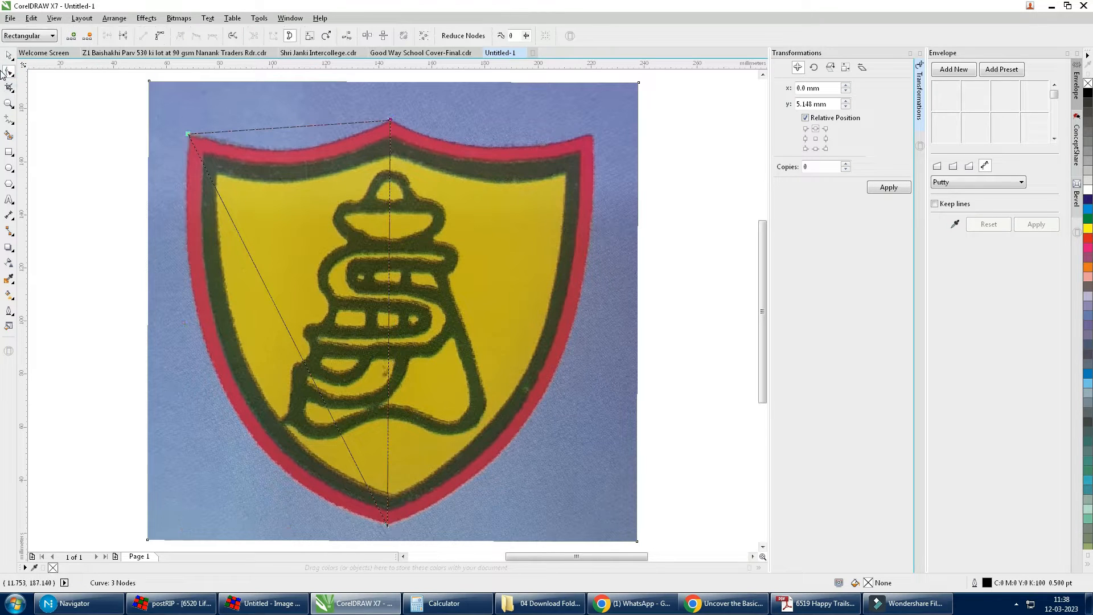
click(162, 36)
drag(280, 128, 289, 149)
drag(265, 286, 212, 369)
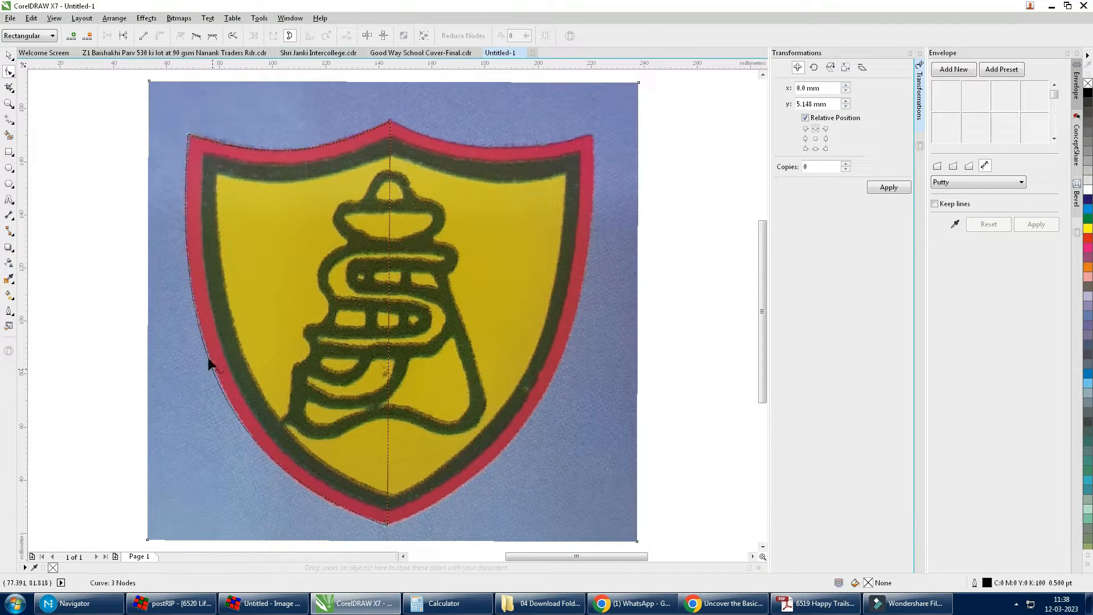
key(space)
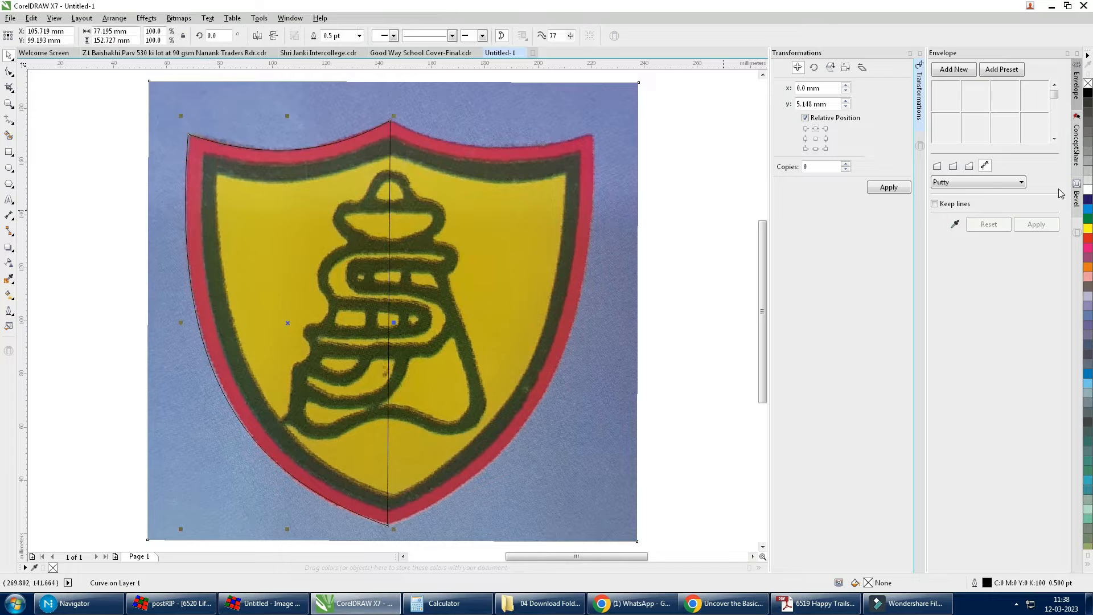
Fill the left half-shield red and try to mirror it horizontally onto the right half.
click(1088, 238)
drag(181, 324, 481, 323)
key(ctrl+z)
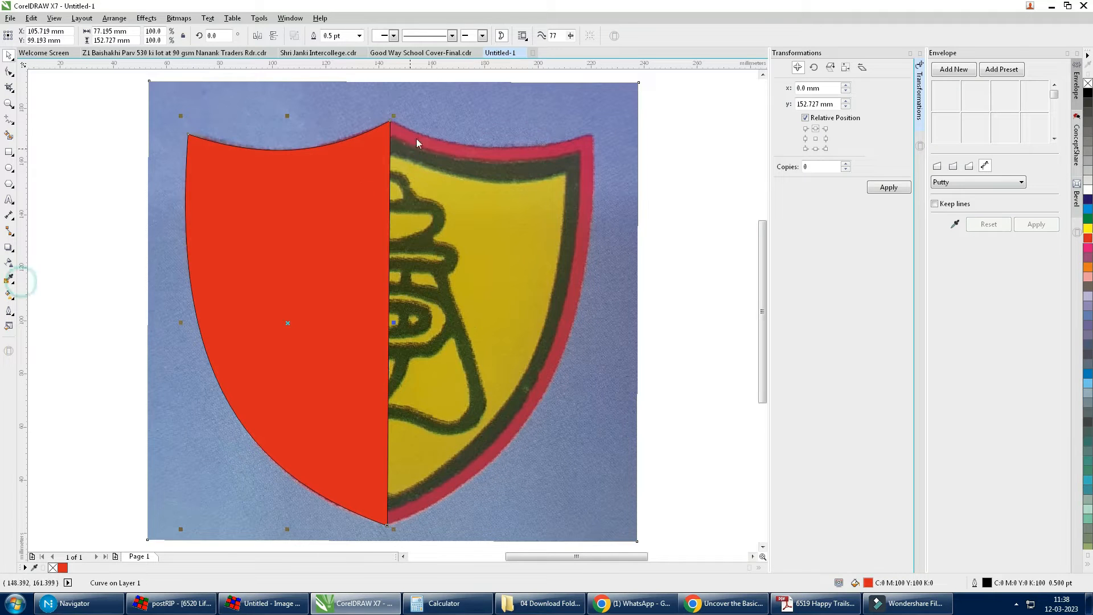
key(Escape)
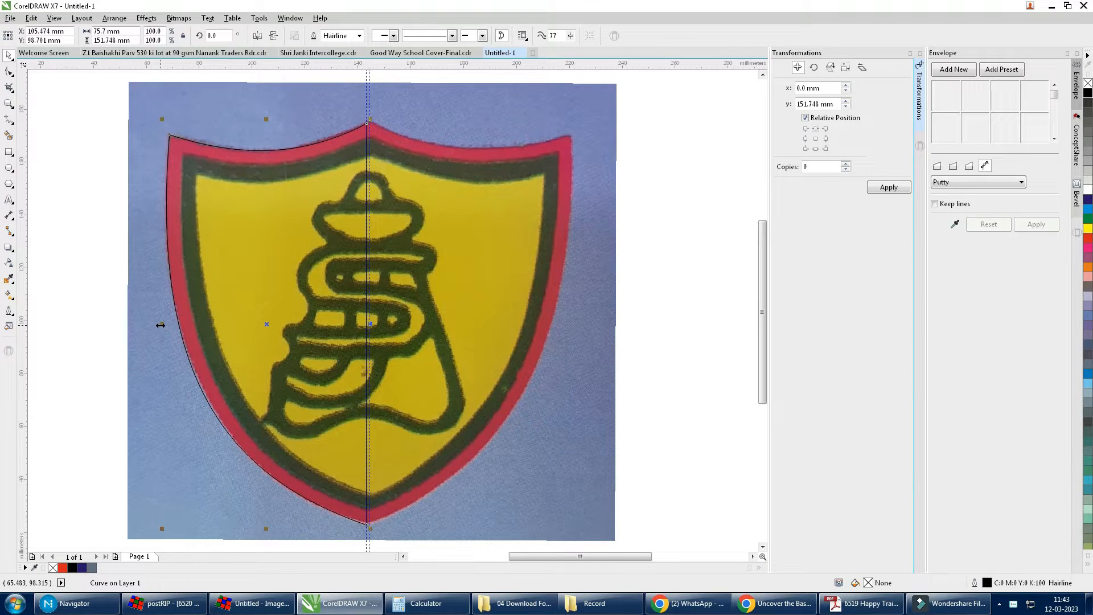
Add a horizontally mirrored copy of the left half-shield on the right and weld both halves into one white-filled shape.
drag(162, 324, 528, 350)
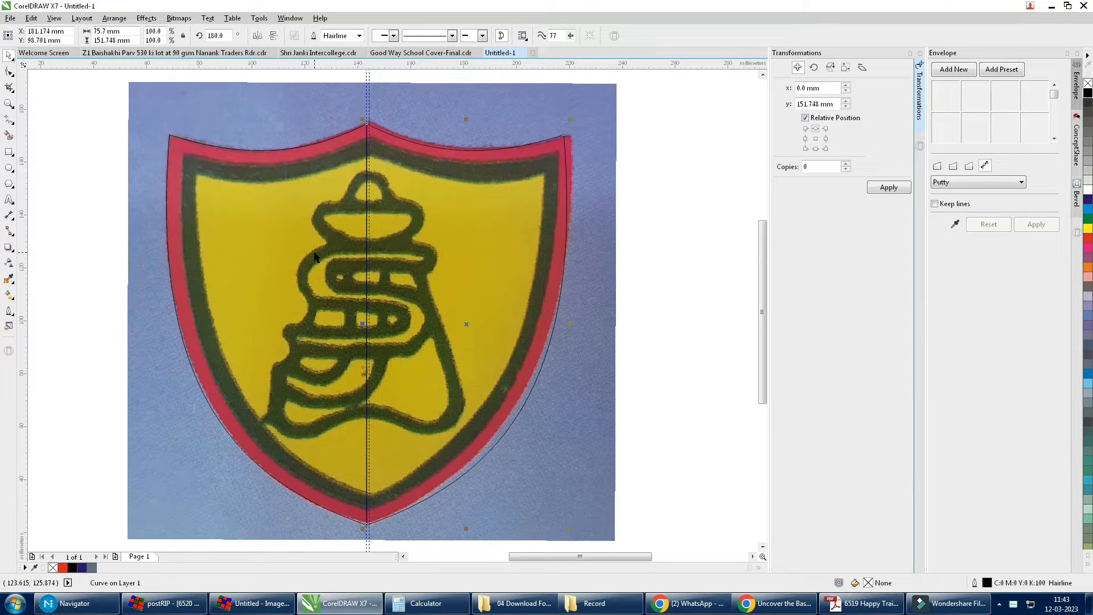
key(ctrl+a)
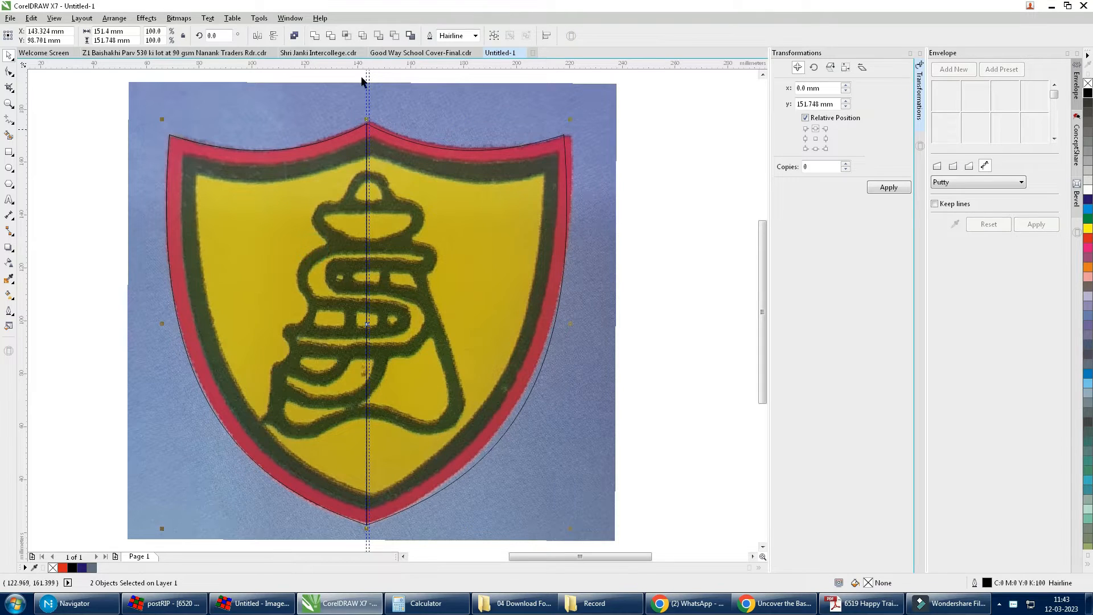
click(312, 37)
click(1088, 194)
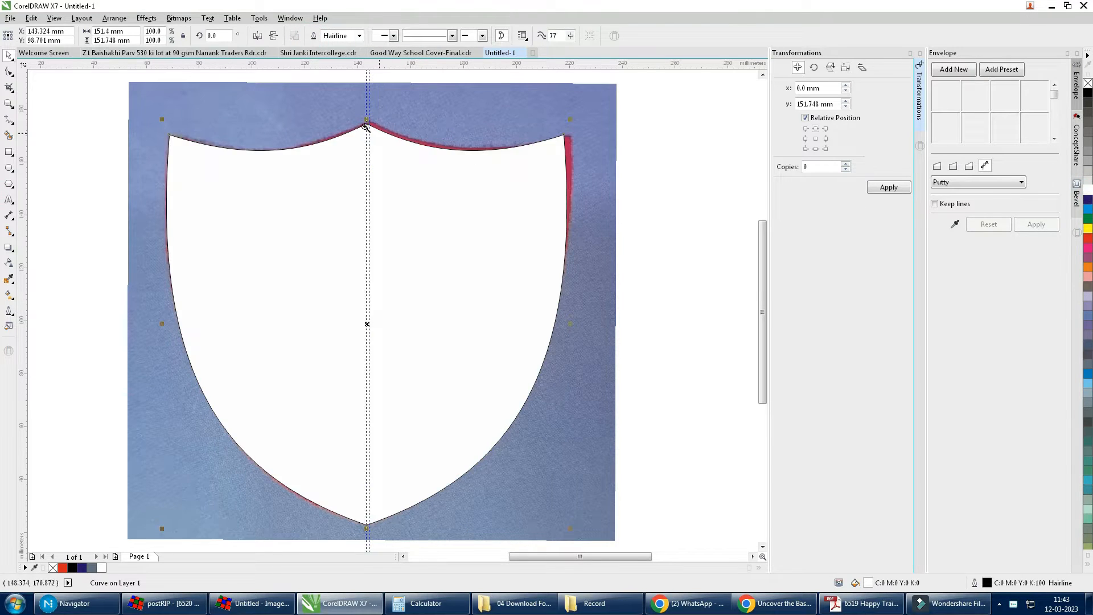
Remove the welded shield's fill and move its top node up to the peak of the red border.
scroll(370, 114, up, 5)
click(362, 197)
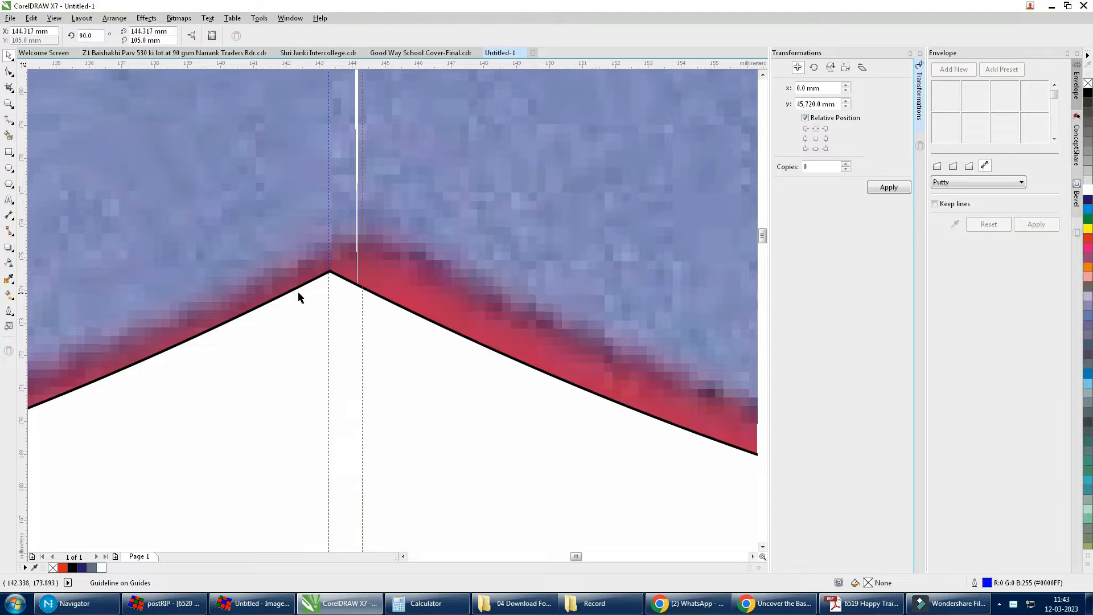
key(F4)
click(435, 254)
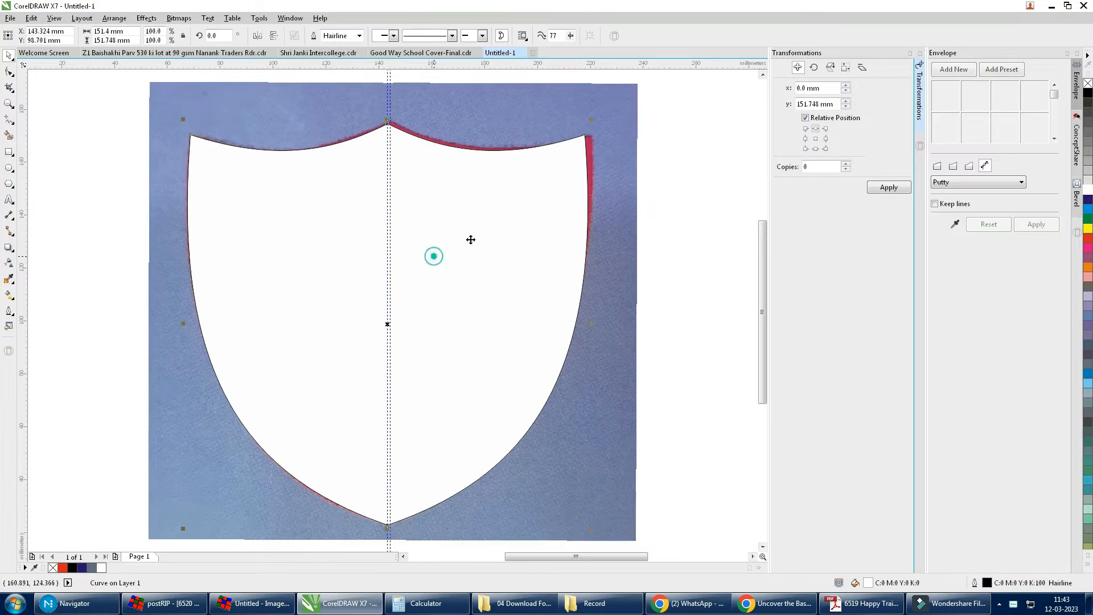
click(1088, 83)
drag(518, 192, 519, 192)
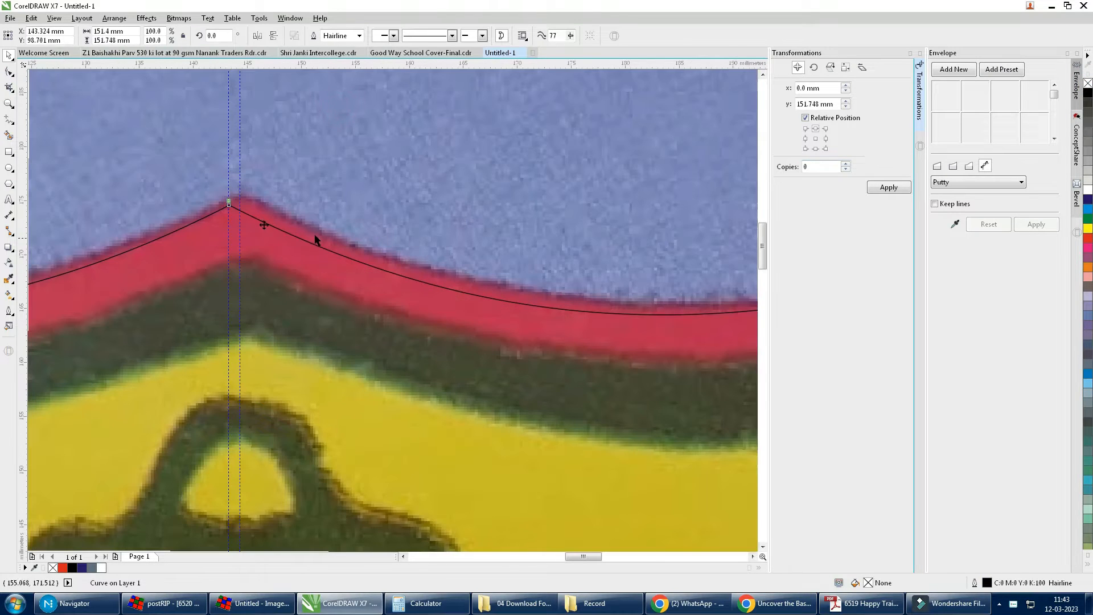
click(9, 71)
drag(230, 209, 231, 203)
key(F4)
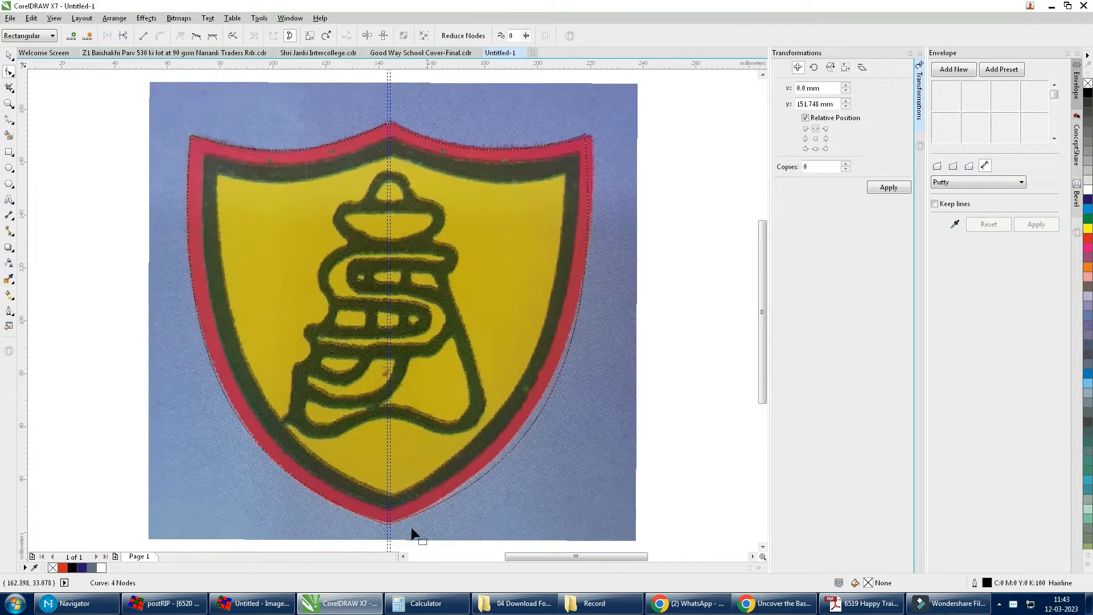
Move the shield outline's bottom node slightly up to the lower tip of the red border.
drag(418, 536, 418, 537)
drag(493, 392, 492, 372)
key(F4)
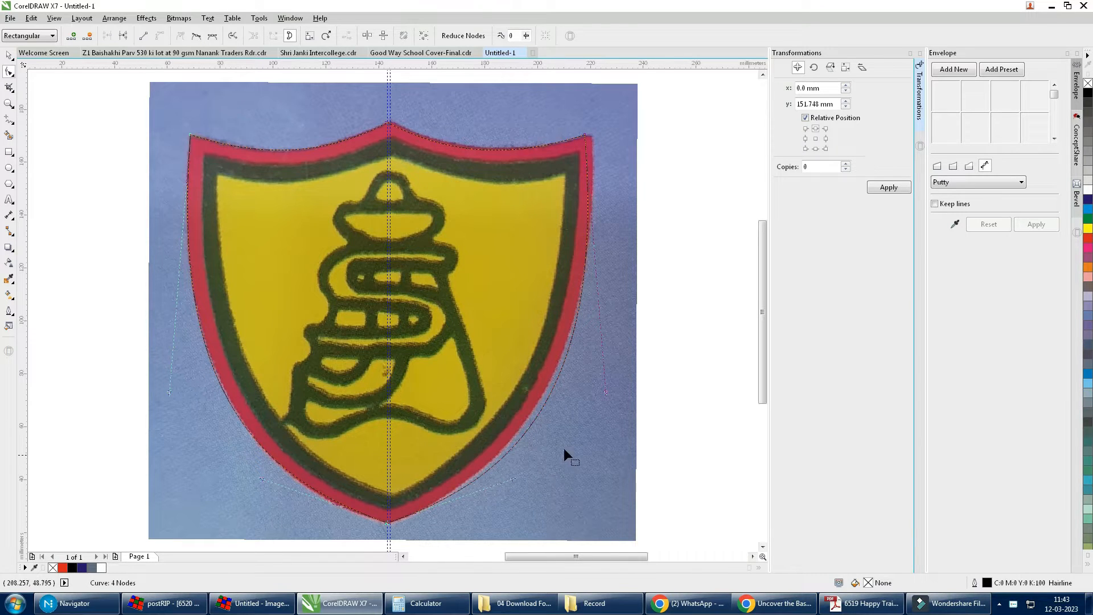
key(space)
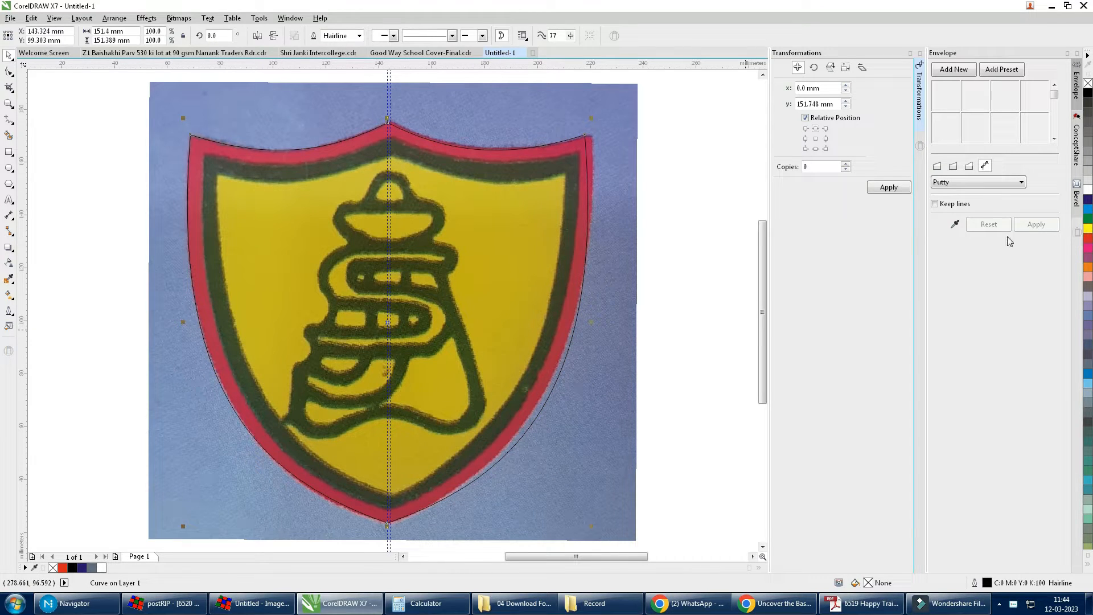
Move the outline's upper-right node to the shield's corner and adjust the right edge's control handles to follow the red border.
click(10, 72)
drag(585, 134, 592, 133)
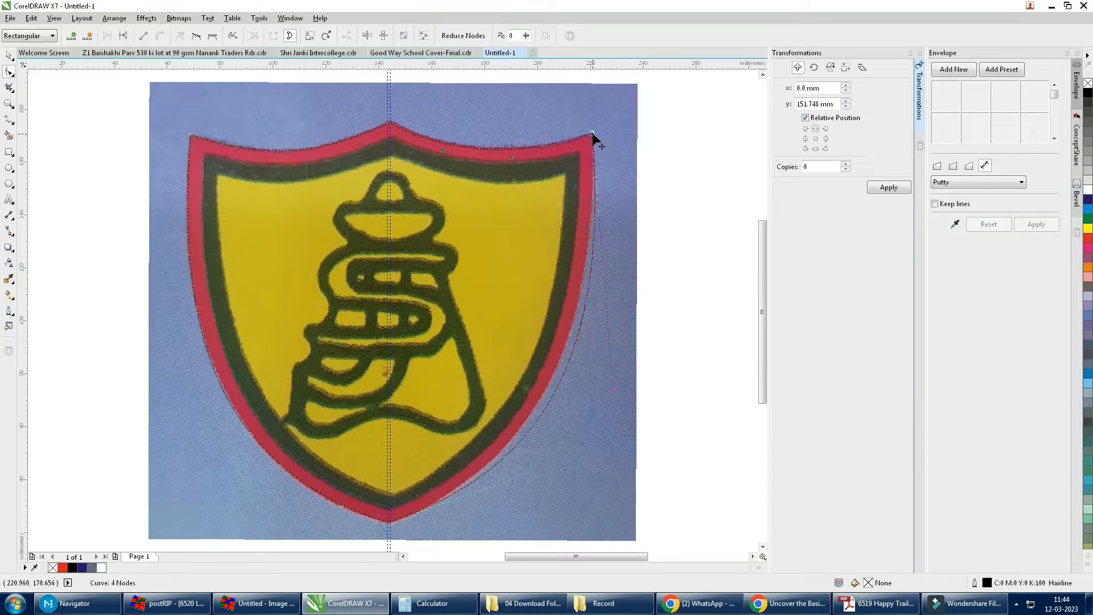
click(595, 381)
click(388, 521)
drag(514, 476, 504, 463)
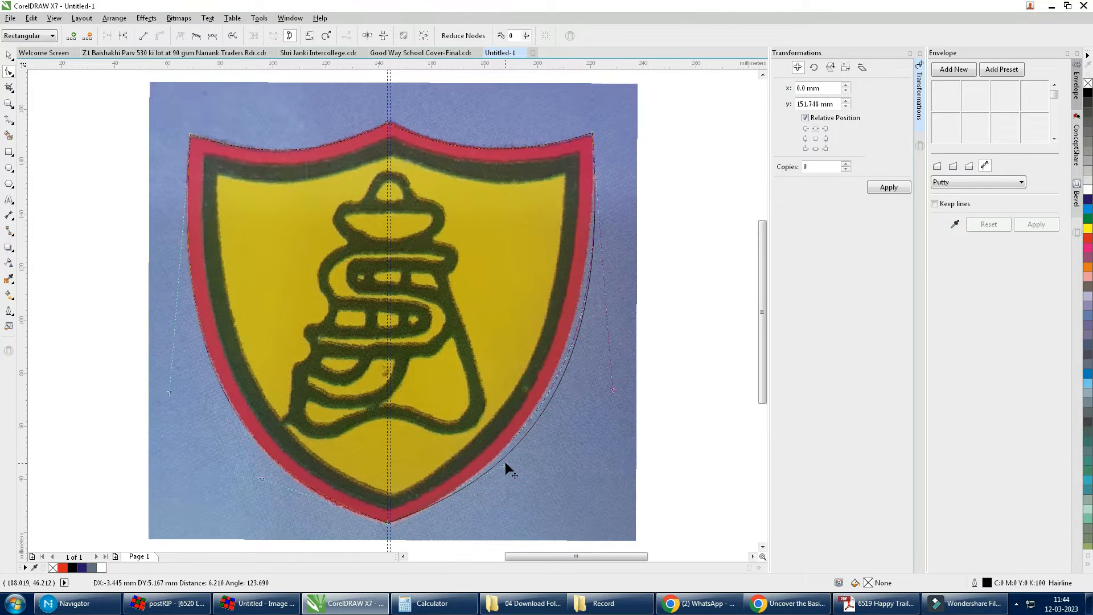
drag(613, 390, 597, 402)
key(space)
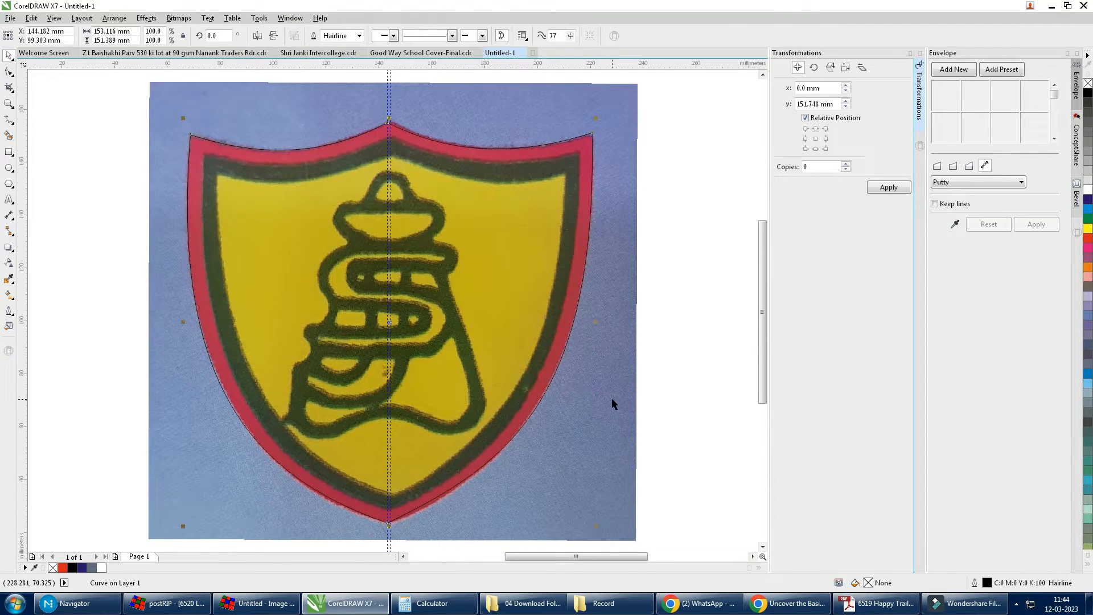
Reshape the lower-right edge of the shield outline outward so it follows the red border toward the bottom tip.
key(F2)
drag(310, 466, 467, 550)
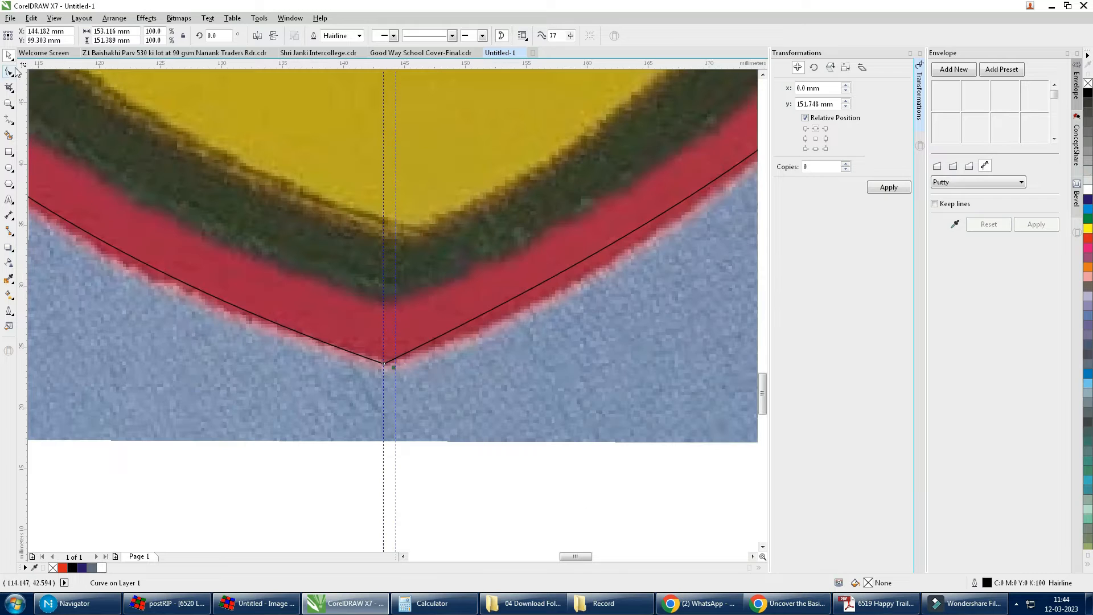
click(12, 71)
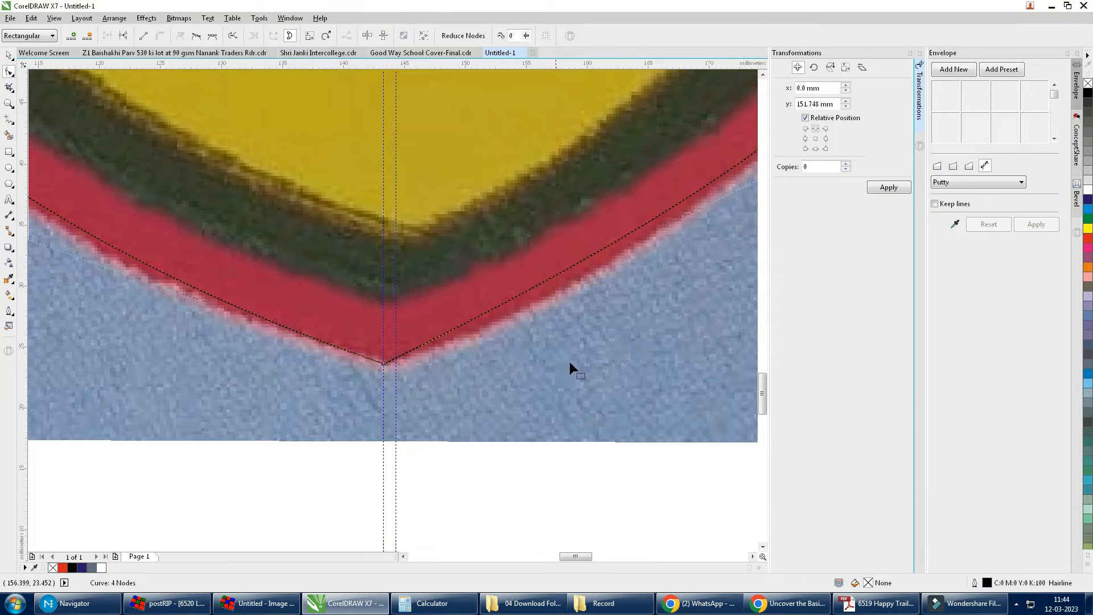
key(F3)
drag(504, 462, 443, 510)
mouse_move(595, 401)
mouse_down()
mouse_move(620, 402)
mouse_move(608, 411)
mouse_up()
key(space)
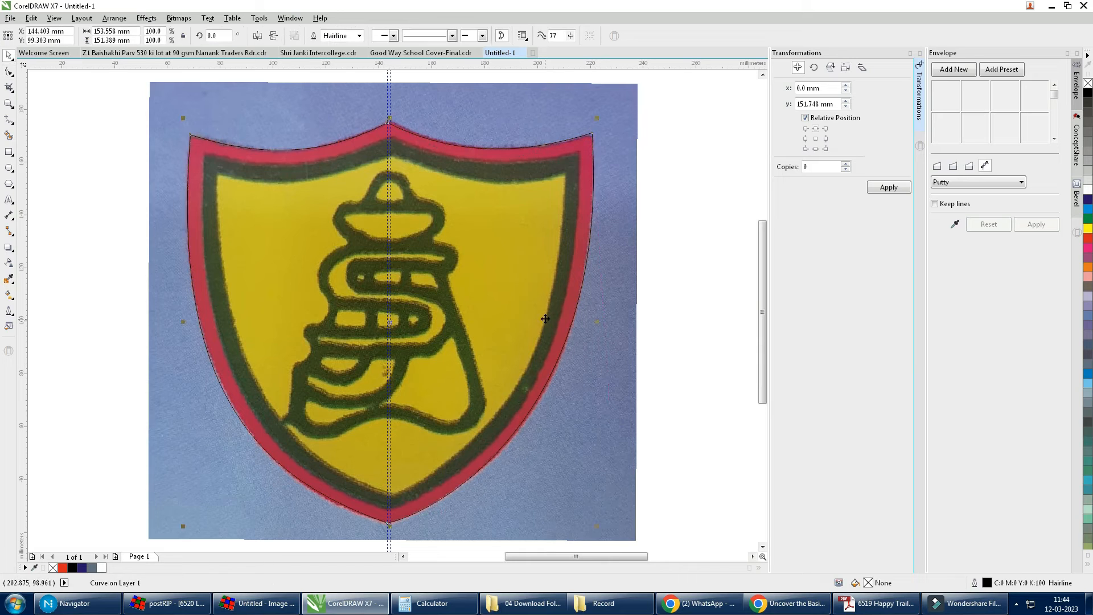
key(Delete)
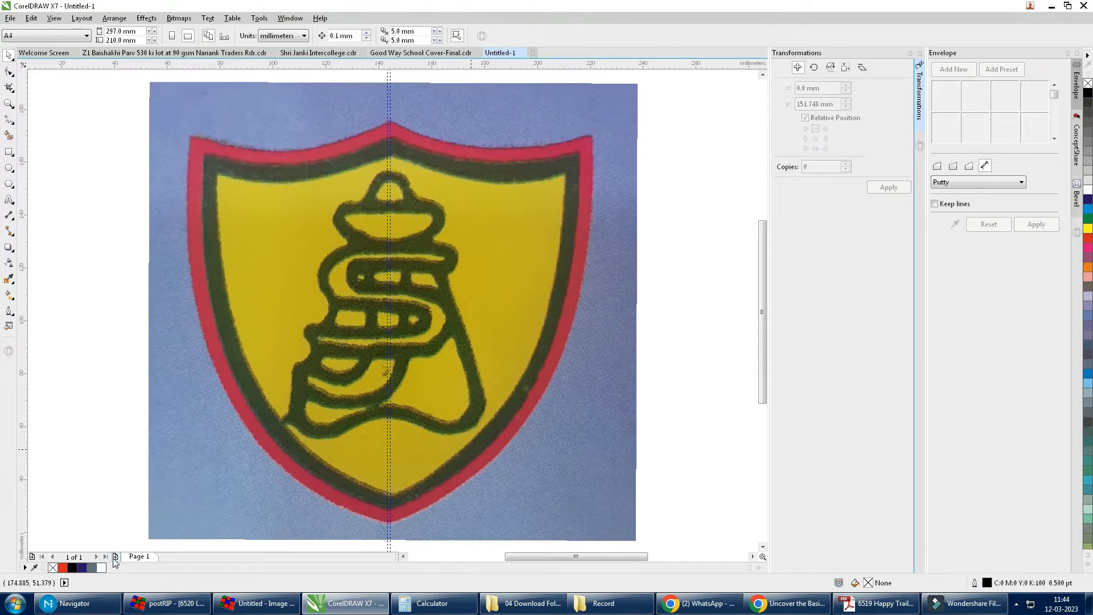
key(ctrl+z)
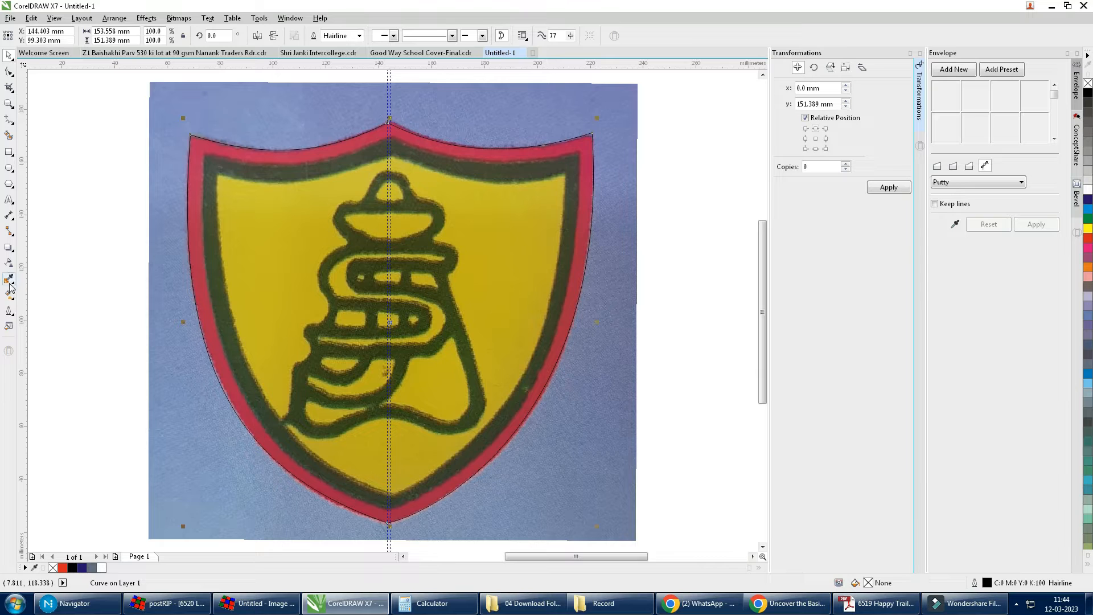
Apply an inside contour to the shield outline with a 5.5 mm offset and 2 steps.
click(10, 251)
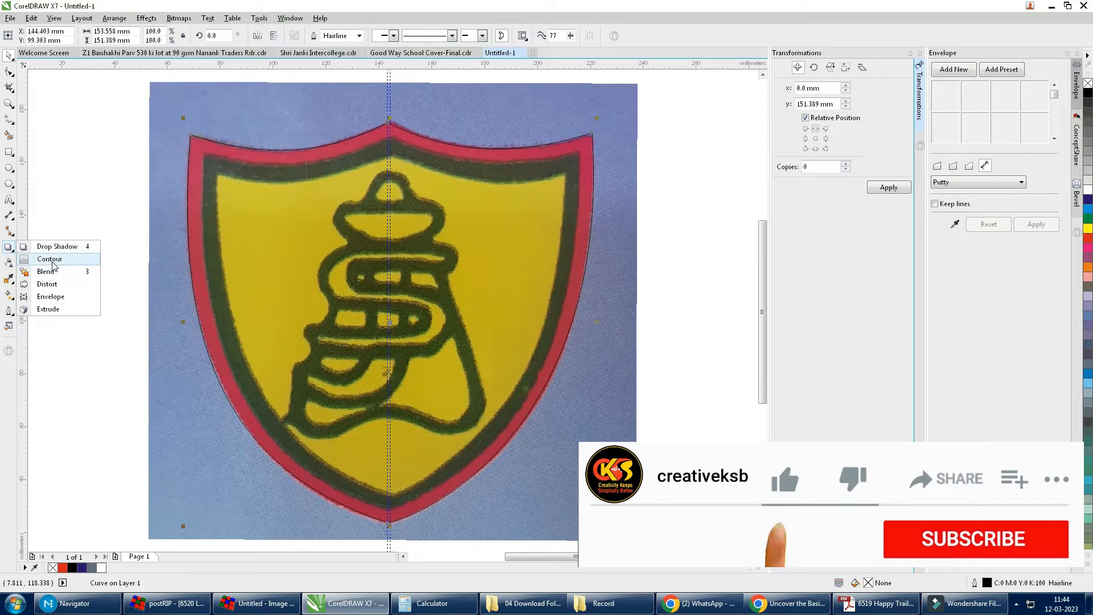
click(51, 261)
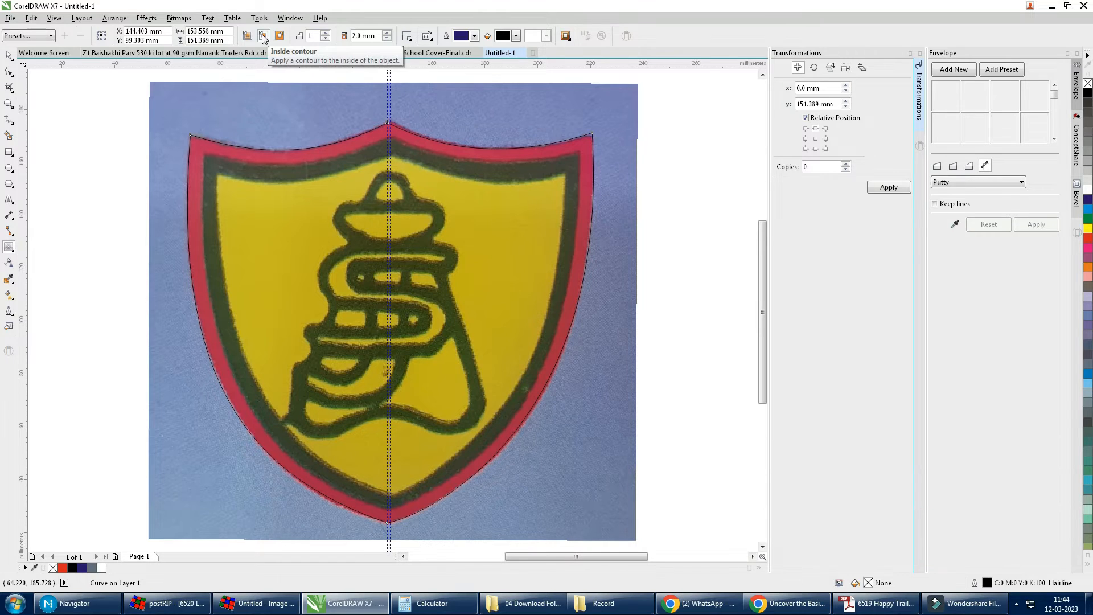
click(263, 36)
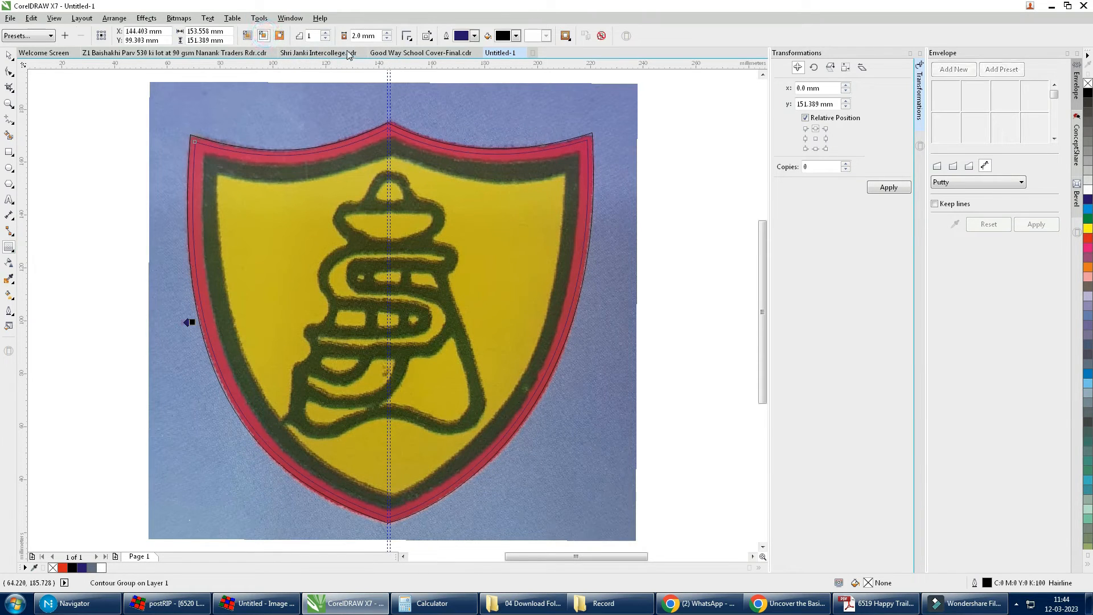
click(388, 41)
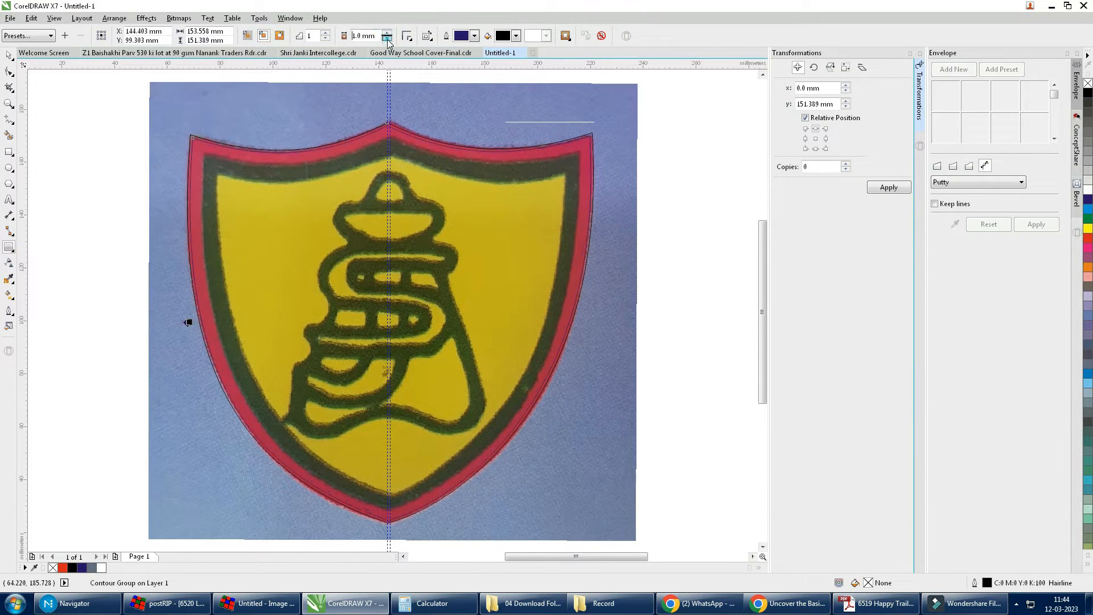
click(388, 34)
click(388, 34)
click(388, 34)
click(388, 34)
click(387, 34)
click(387, 34)
click(387, 34)
click(387, 34)
click(388, 33)
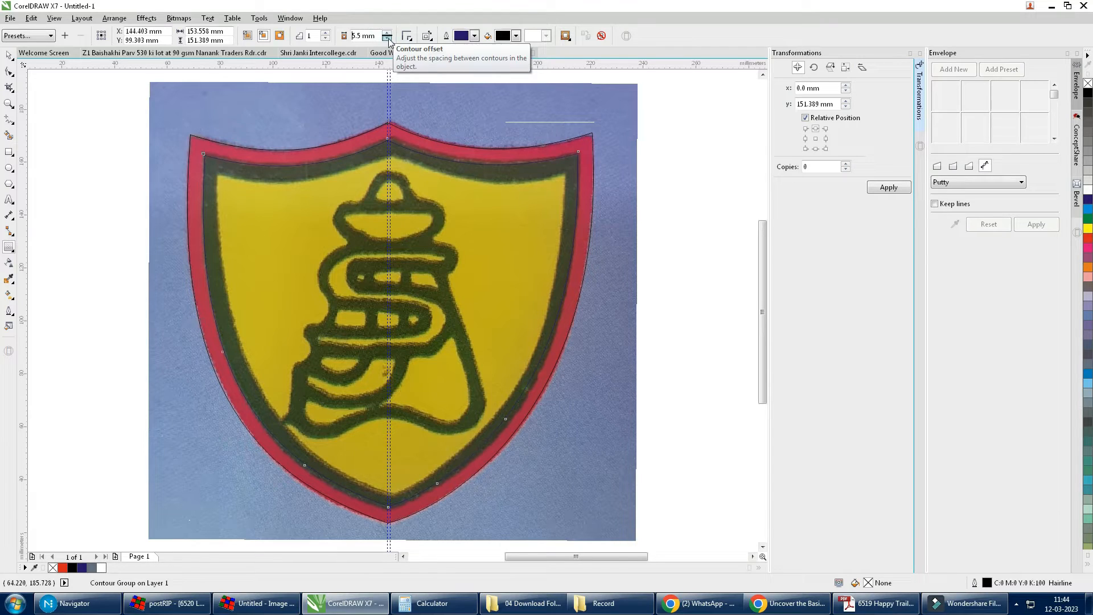
click(387, 38)
click(325, 33)
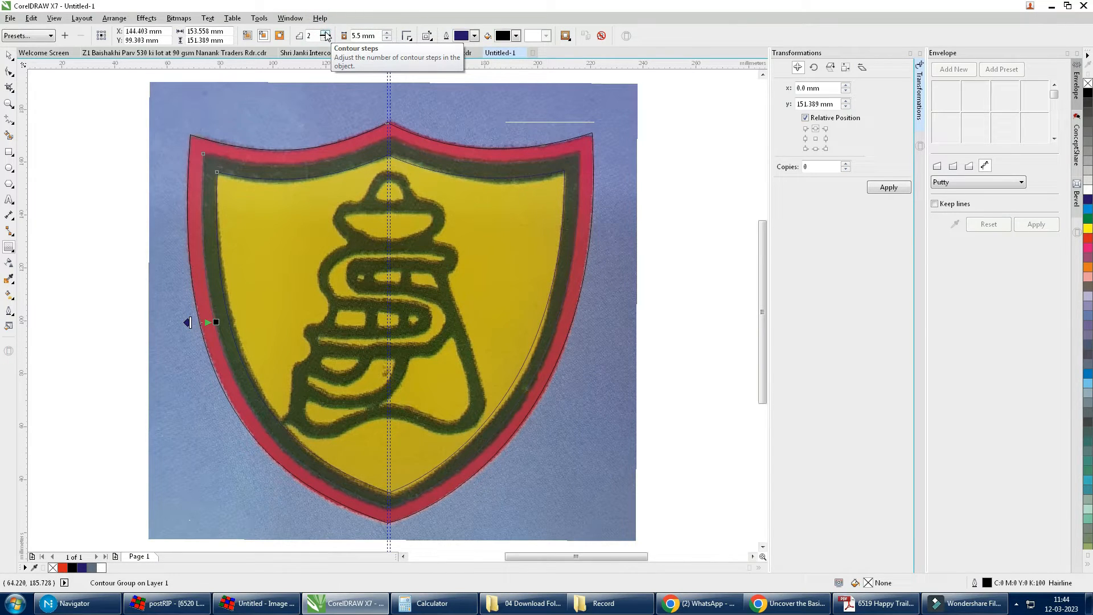
Break the contour group apart from the outer shield outline.
key(space)
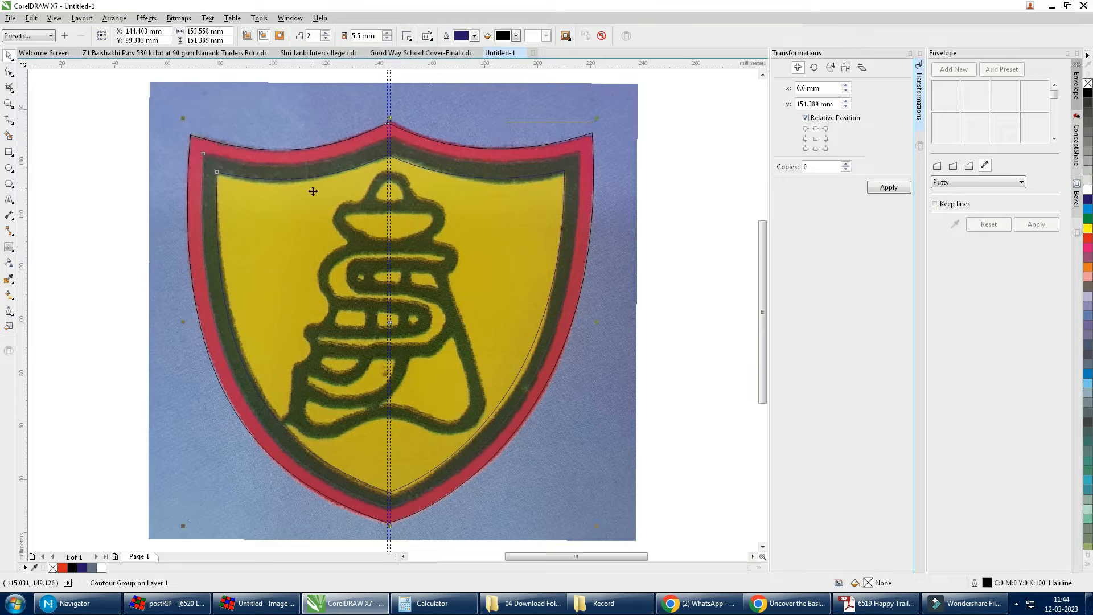
right_click(317, 171)
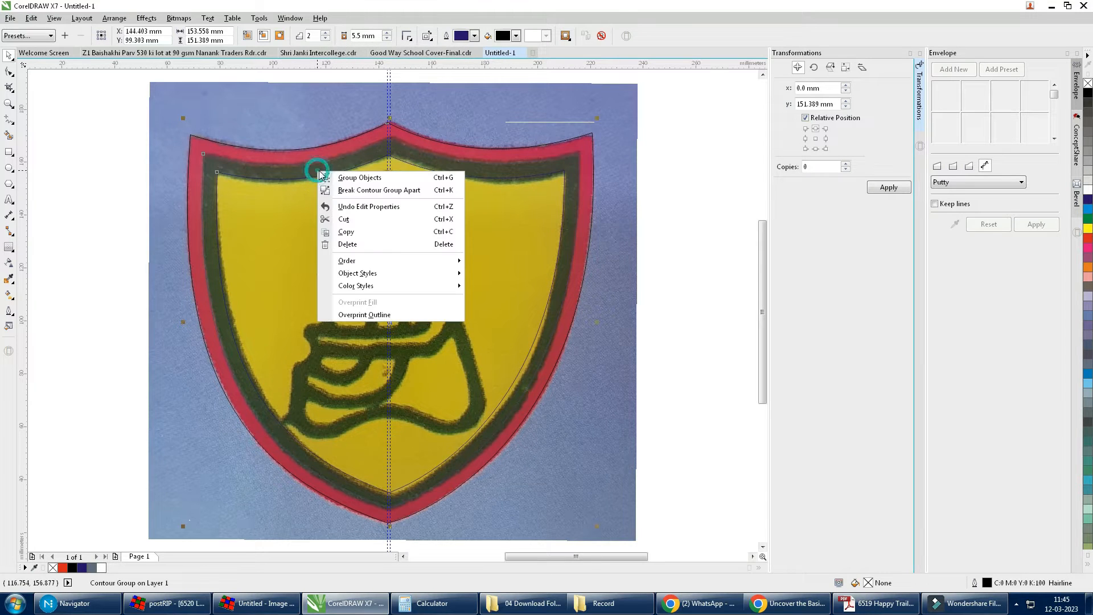
click(396, 189)
click(677, 256)
click(530, 215)
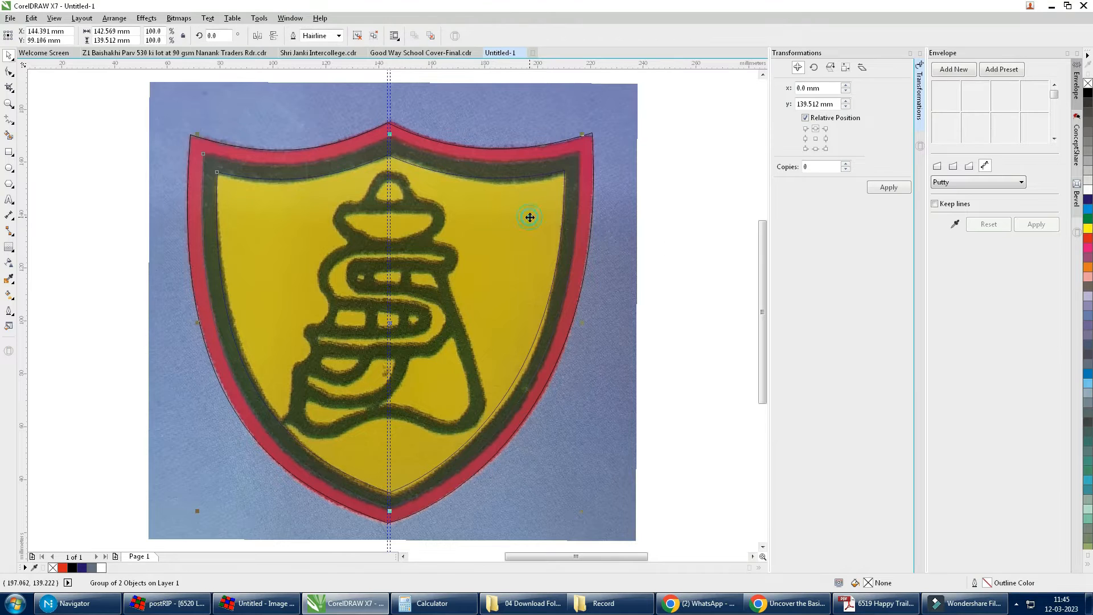
Move the outer shield outline and both inner contours from the photo page to a new page 2.
click(653, 161)
click(593, 146)
shift+click(547, 178)
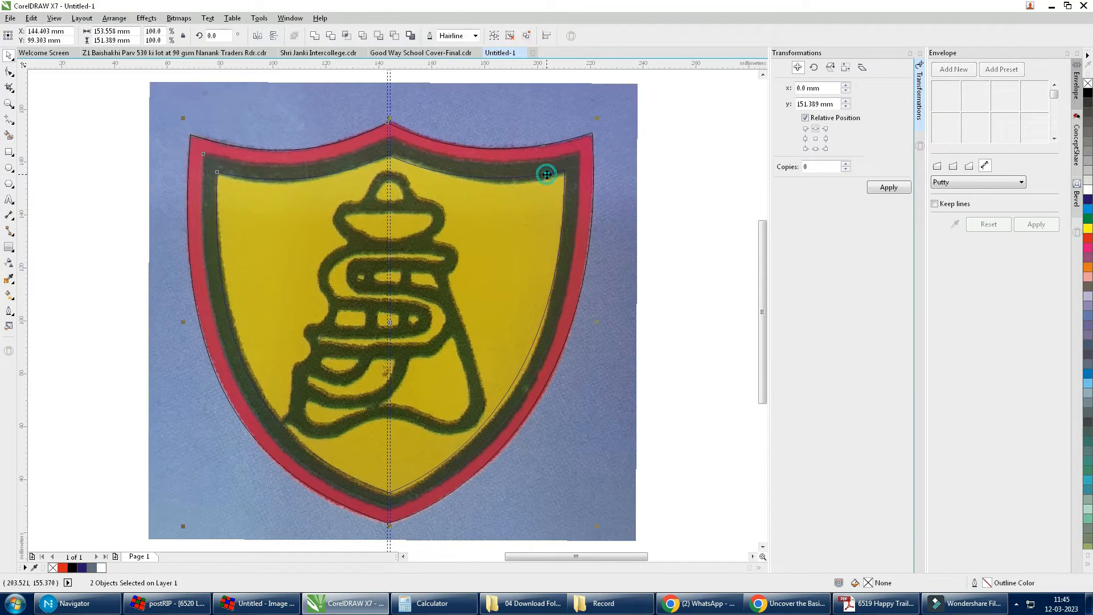
drag(549, 162, 694, 279)
key(ctrl+z)
key(ctrl+x)
click(116, 556)
key(ctrl+v)
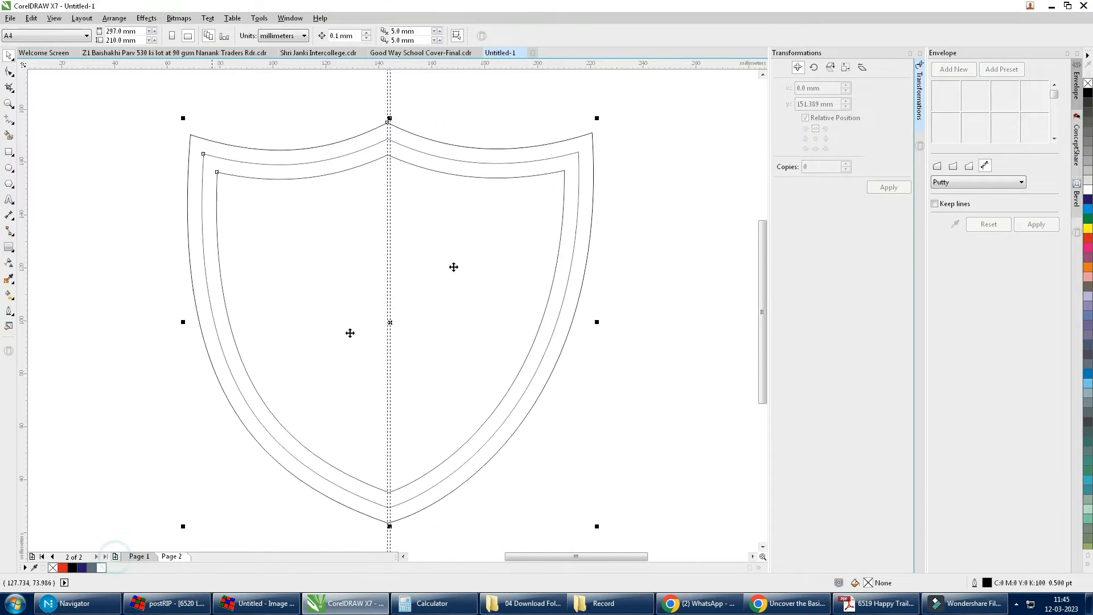
Fill the outer shield shape red, the middle contour black and the innermost contour yellow.
click(667, 221)
click(500, 151)
click(1086, 240)
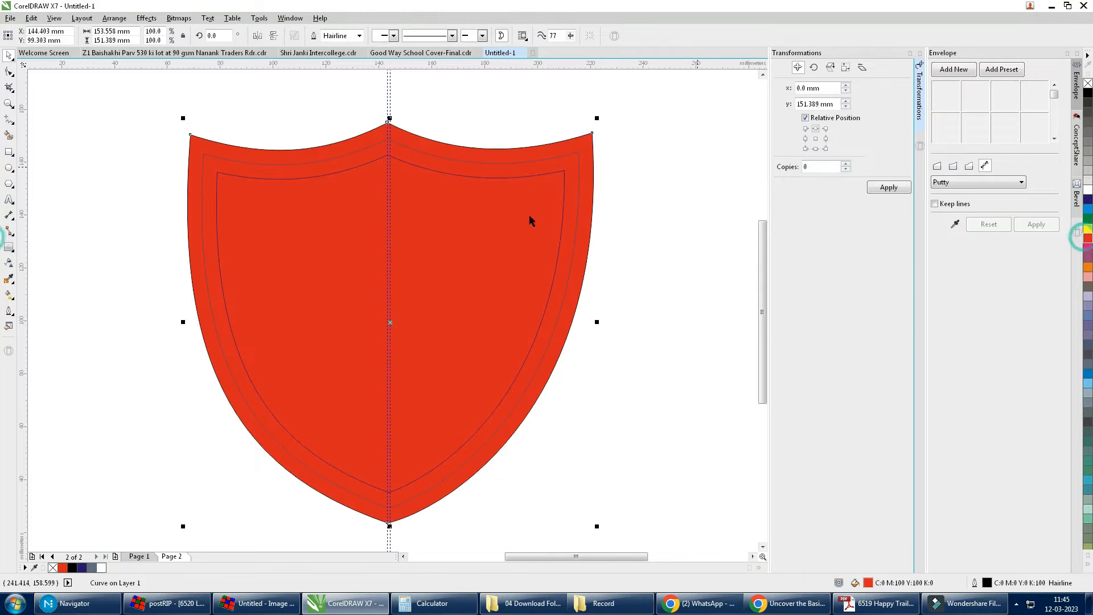
ctrl+click(461, 162)
click(1088, 93)
ctrl+click(497, 227)
click(1088, 230)
Remove the outlines from all the shield shapes and compare the artwork with the photo on page 1.
click(639, 270)
key(ctrl+a)
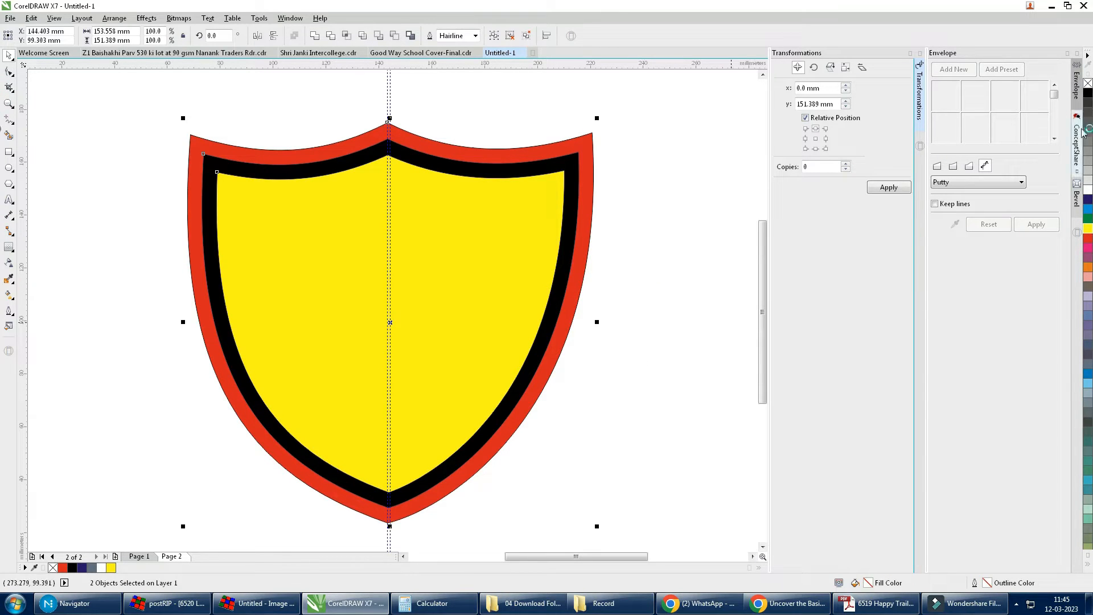
right_click(1088, 84)
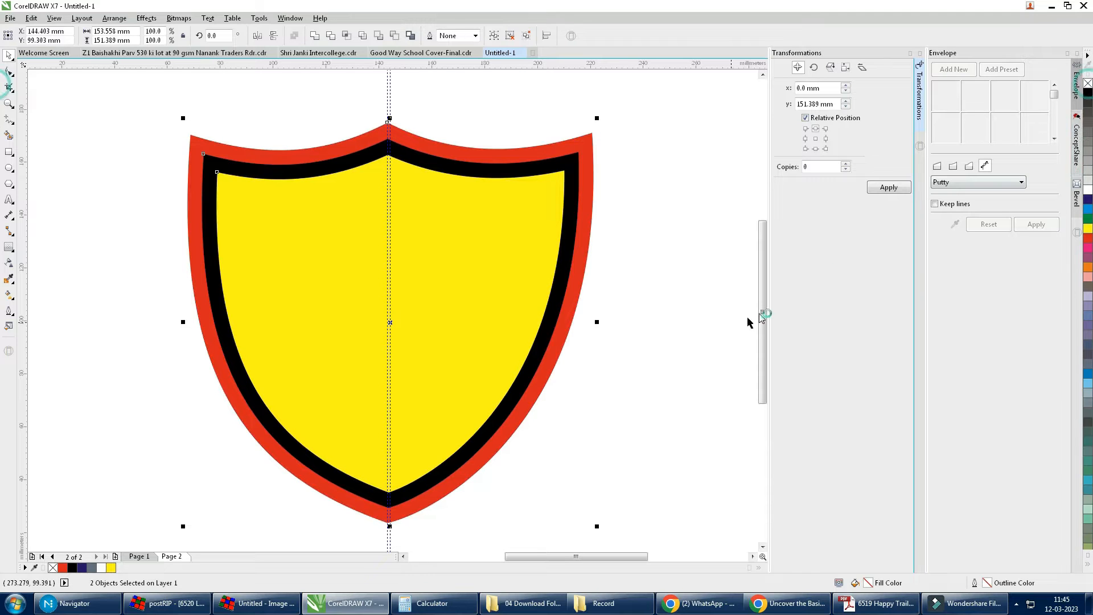
click(695, 353)
click(134, 556)
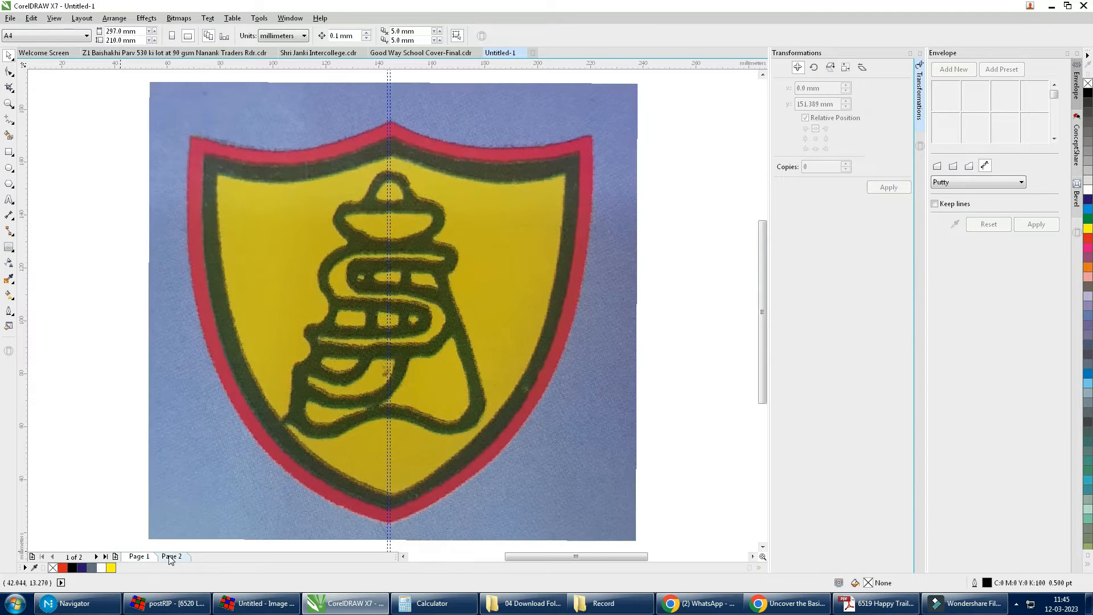
click(171, 556)
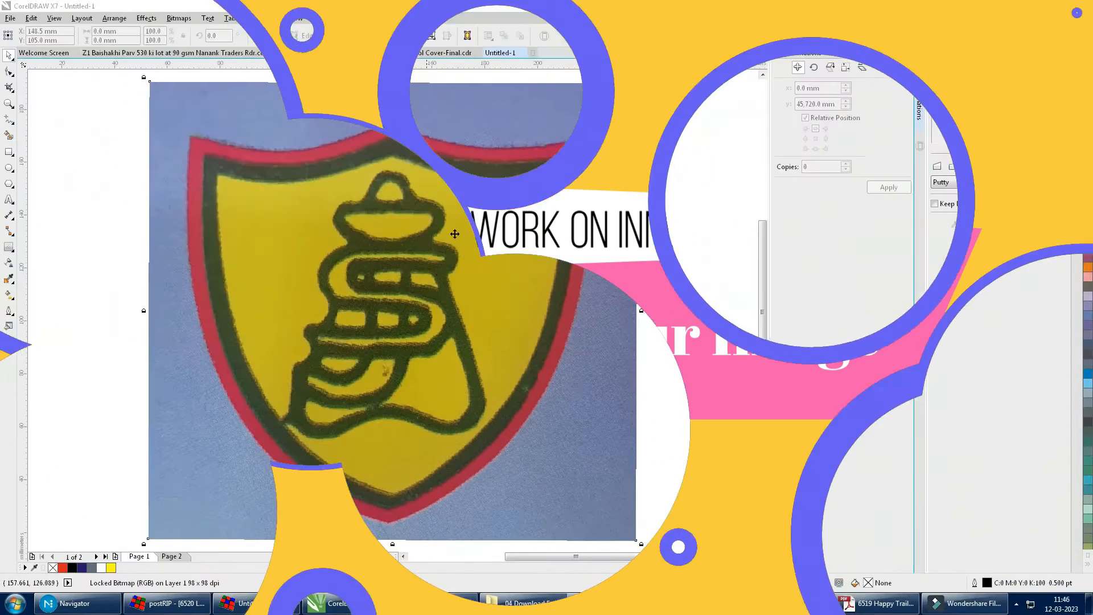
Crop the shield photo closely around the inner emblem, to about 78 × 105 mm.
right_click(478, 232)
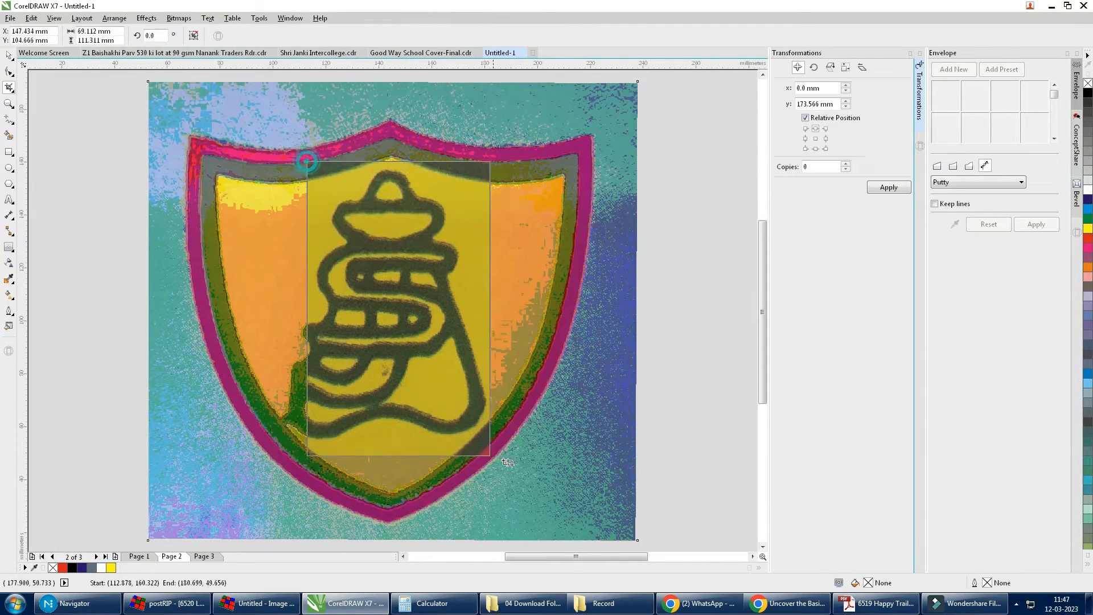
drag(528, 456, 493, 448)
drag(402, 161, 401, 166)
drag(305, 305, 281, 306)
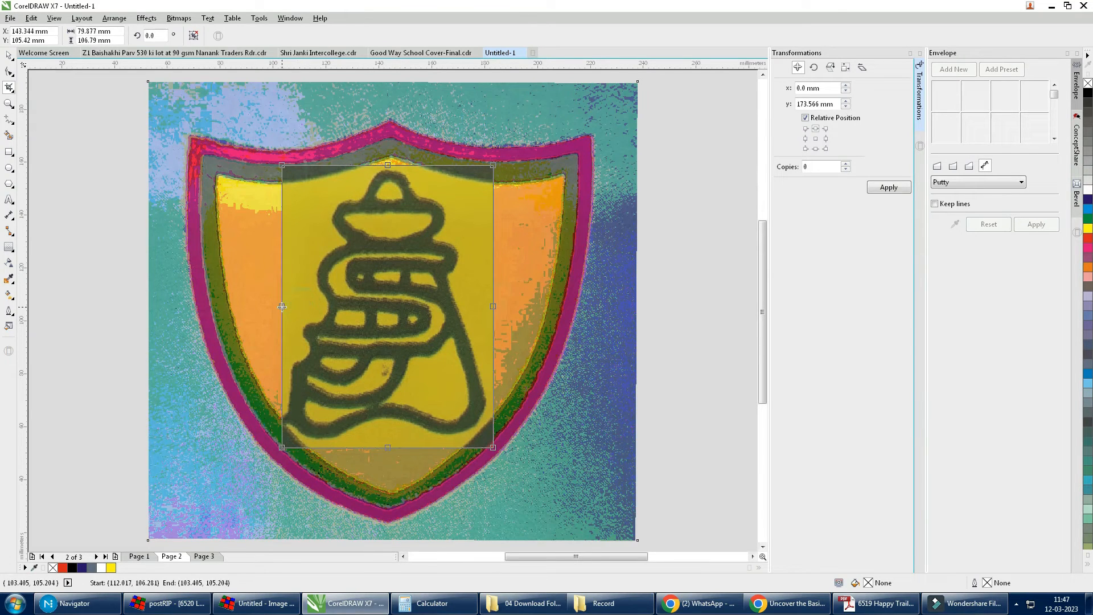
drag(390, 447, 389, 443)
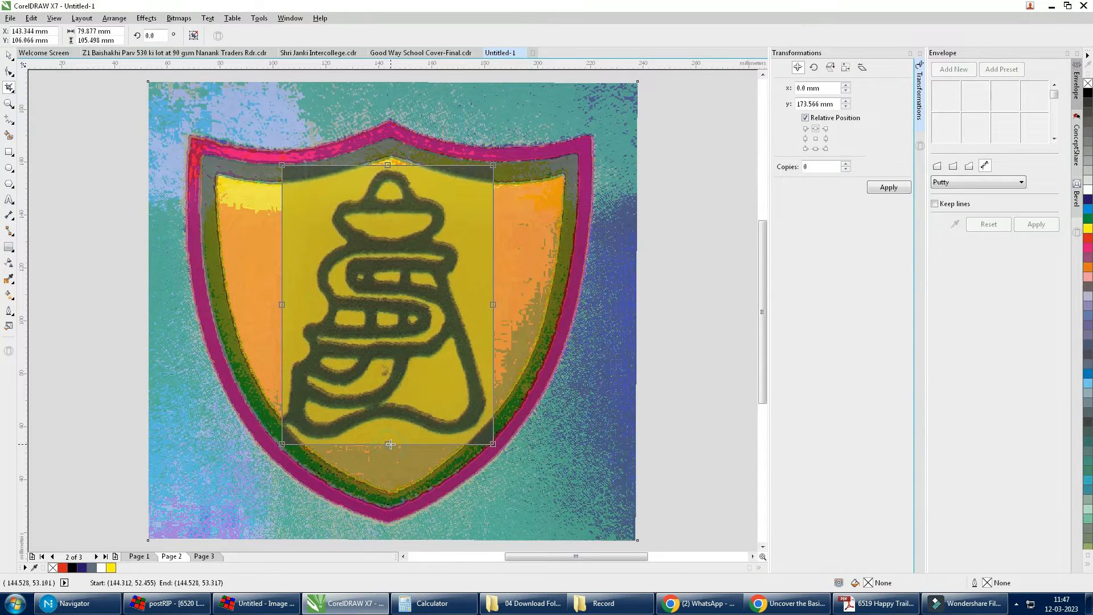
drag(493, 304, 490, 303)
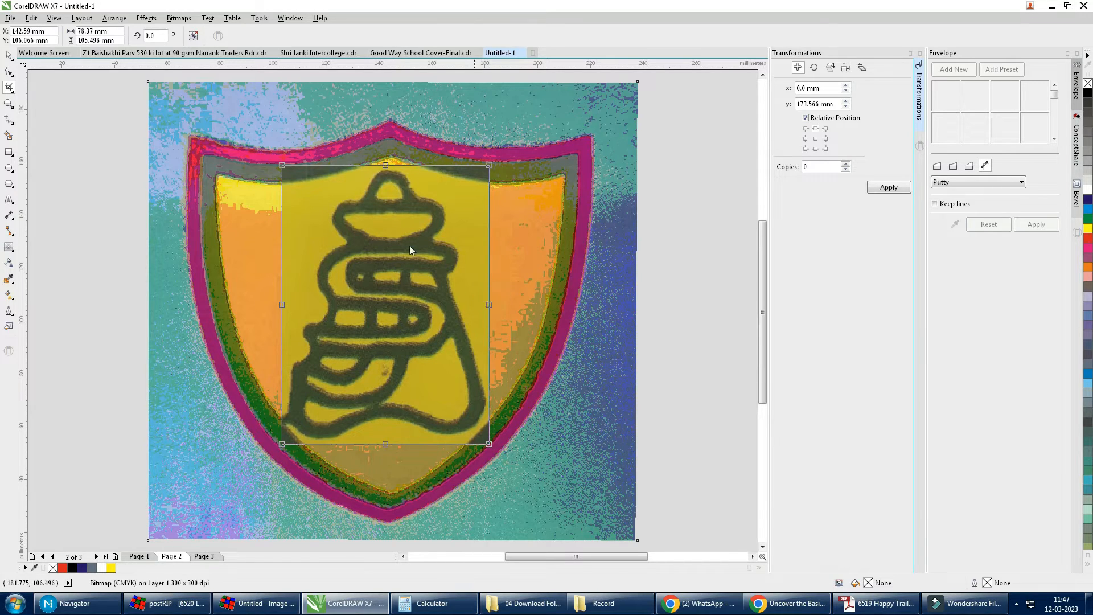
double_click(407, 241)
key(space)
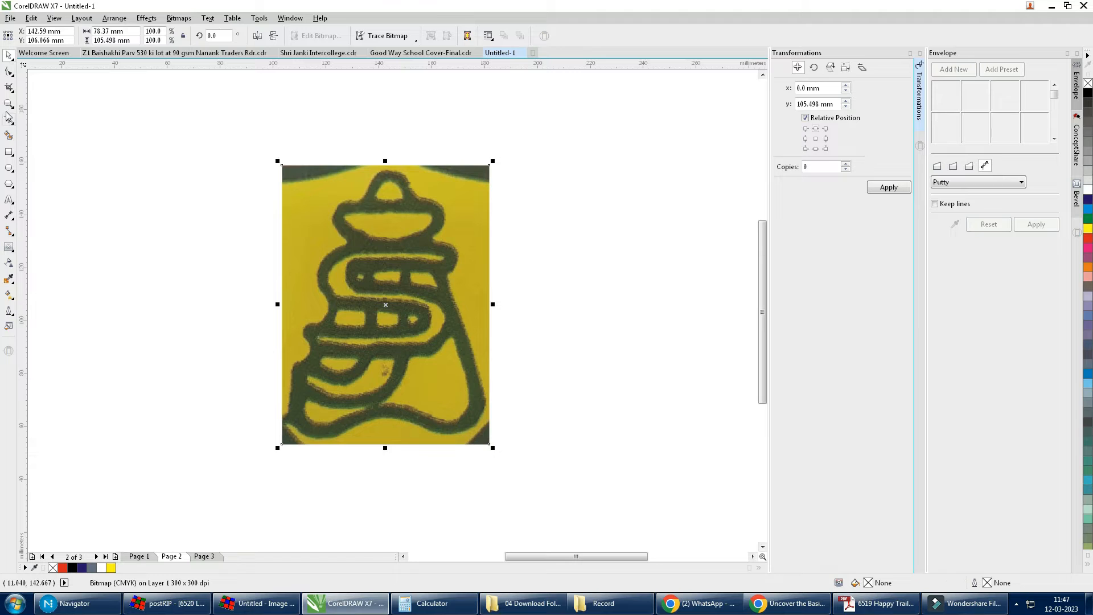
Erase the dark border remnants at the cropped photo's top and bottom corners with a round 4.81 mm Eraser nib.
click(10, 88)
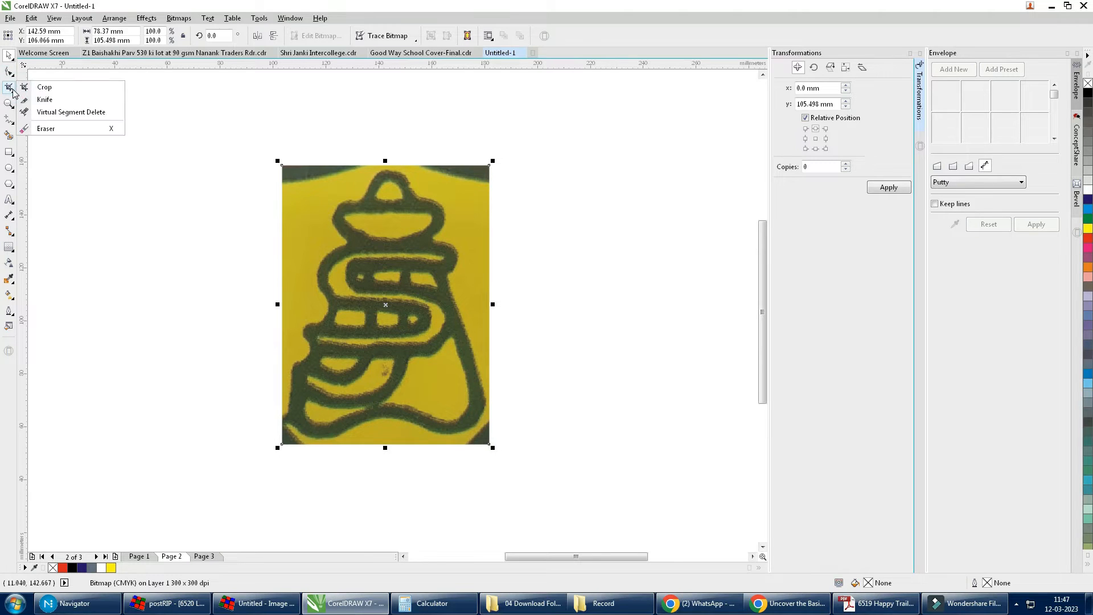
click(50, 128)
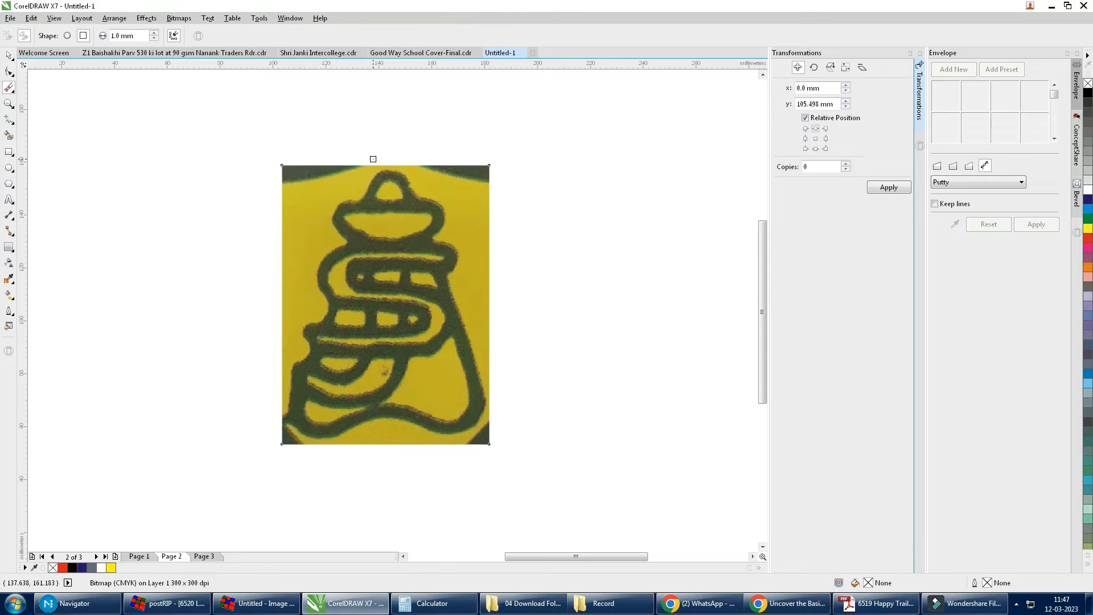
click(68, 36)
mouse_move(349, 156)
mouse_down()
mouse_move(361, 156)
mouse_move(301, 174)
mouse_move(351, 156)
mouse_move(539, 178)
mouse_move(466, 151)
mouse_up()
mouse_move(271, 412)
mouse_down()
mouse_move(298, 453)
mouse_move(280, 439)
mouse_up()
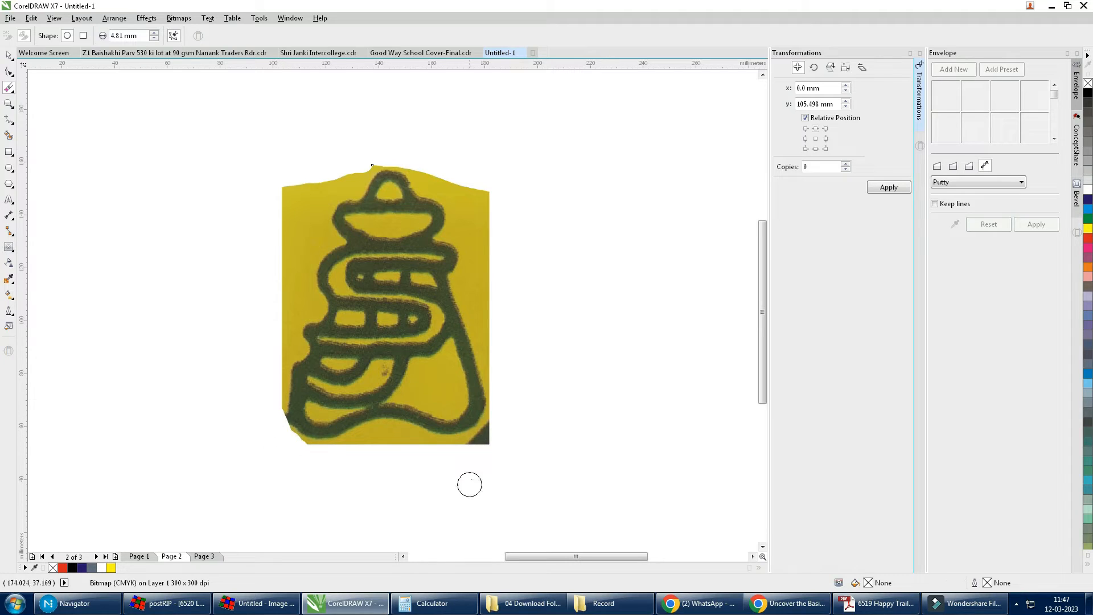
drag(490, 433, 460, 446)
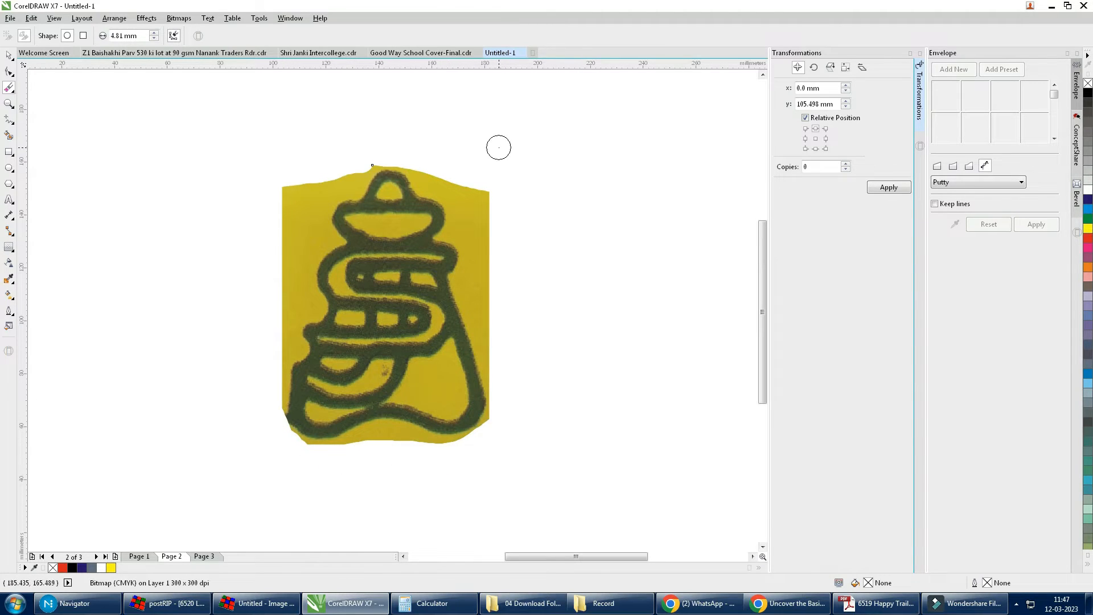
Start converting the emblem photo to a black-and-white 1-bit bitmap with the Line Art method and compare different thresholds in the preview.
key(space)
click(178, 17)
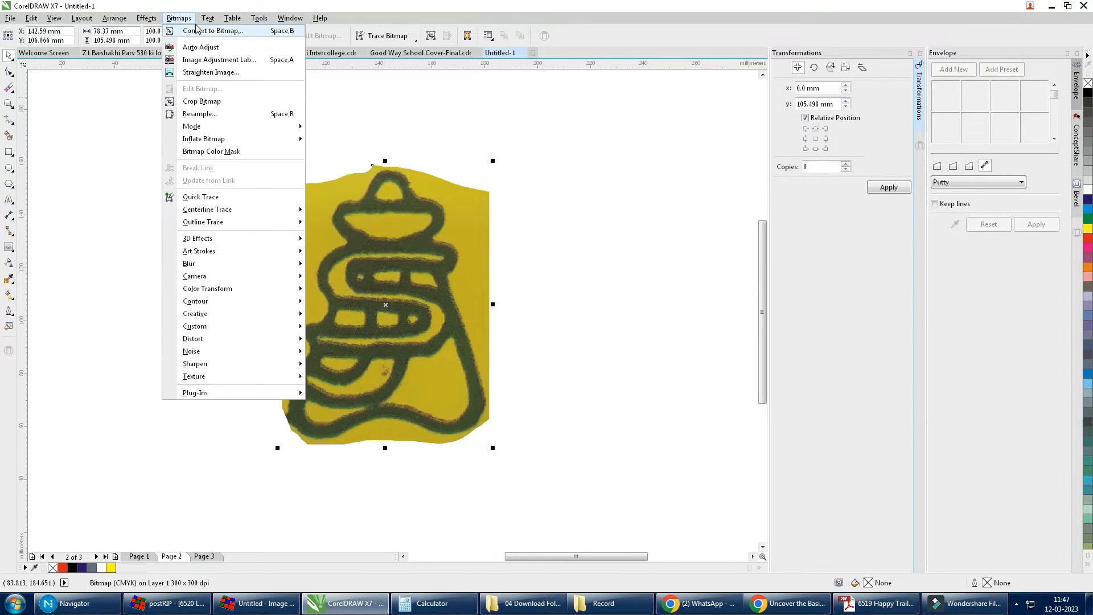
mouse_move(225, 131)
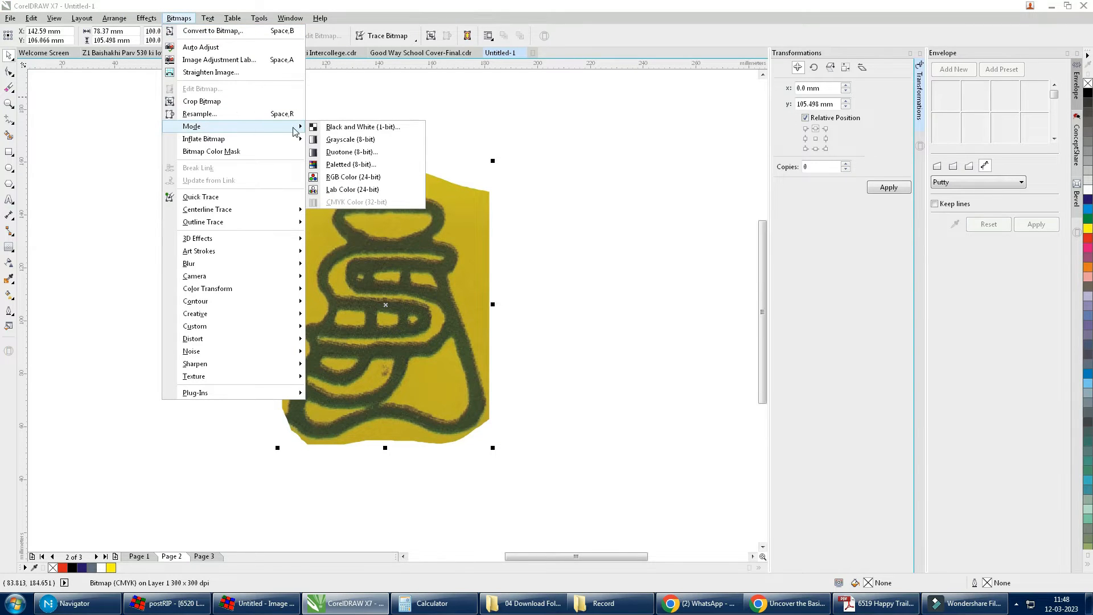
click(362, 127)
drag(591, 166, 596, 165)
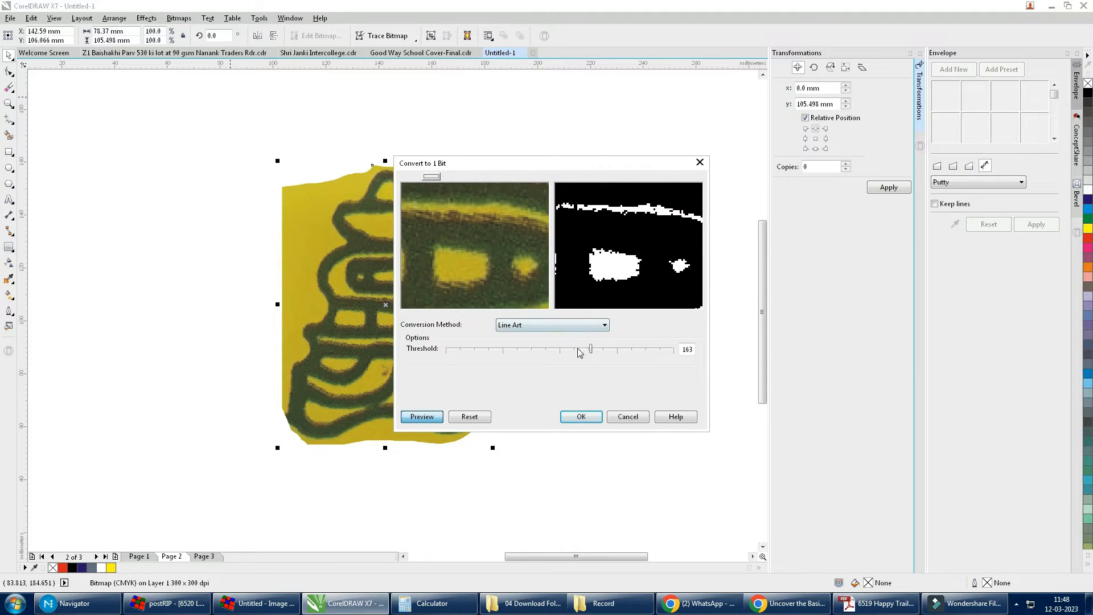
drag(495, 250, 526, 316)
click(534, 349)
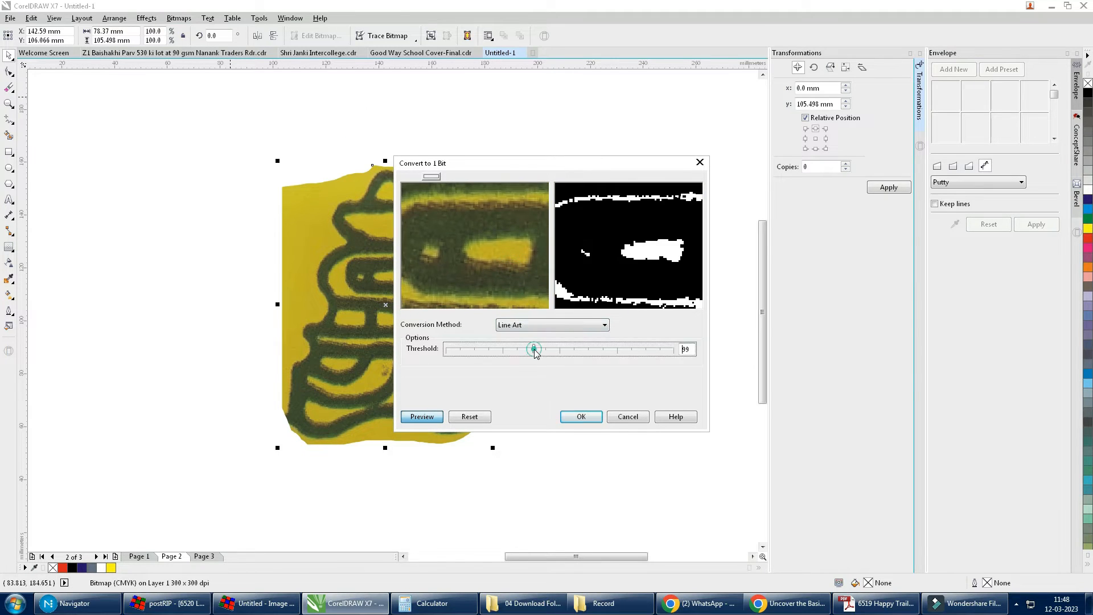
drag(478, 262, 514, 268)
drag(535, 349, 506, 347)
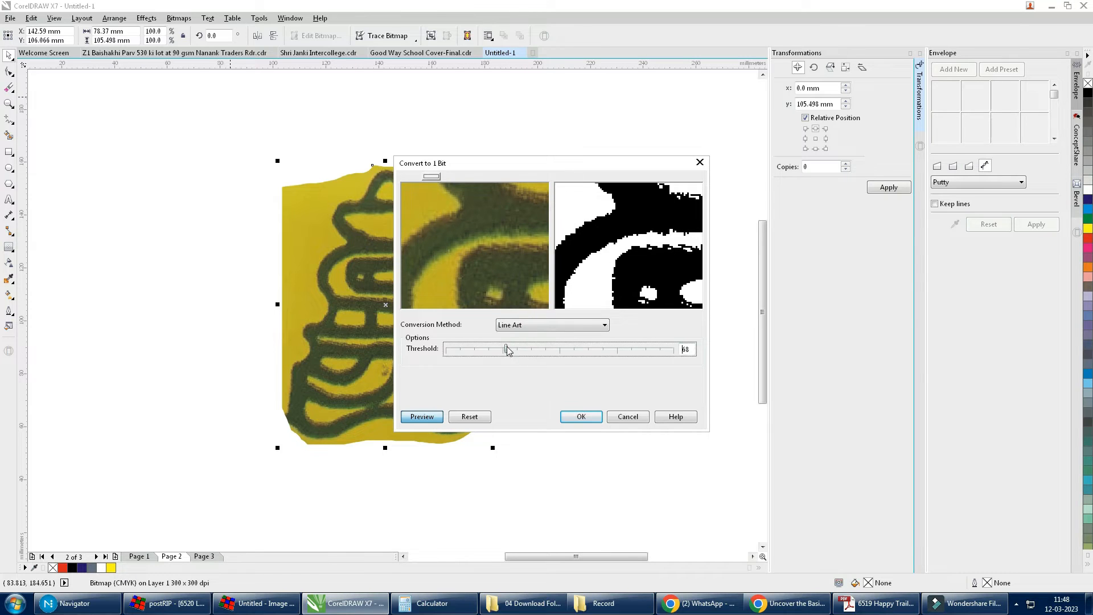
click(579, 345)
drag(462, 278, 459, 211)
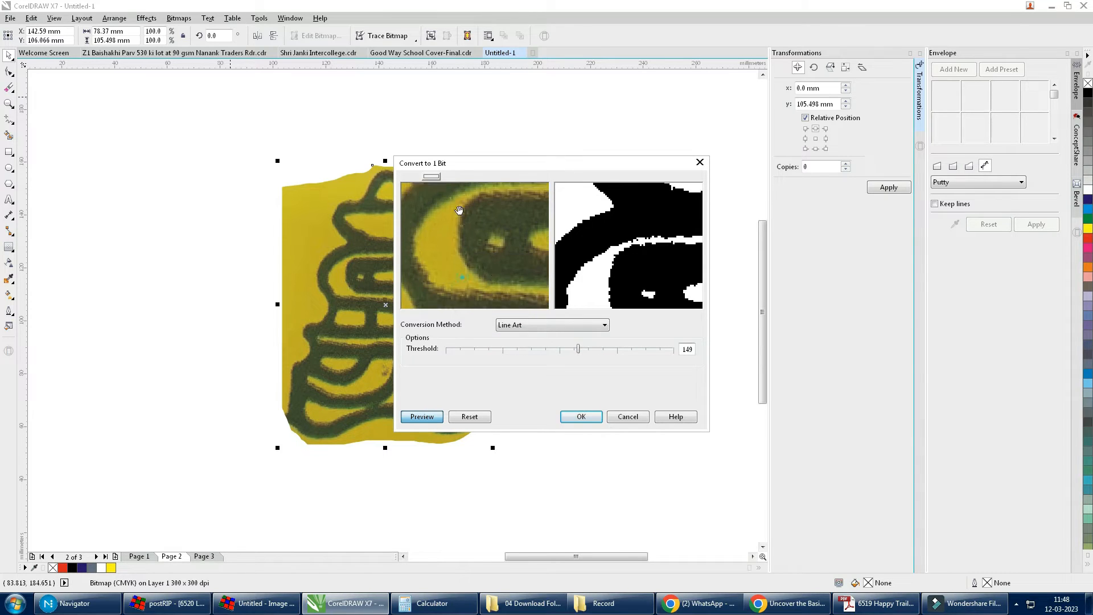
click(567, 353)
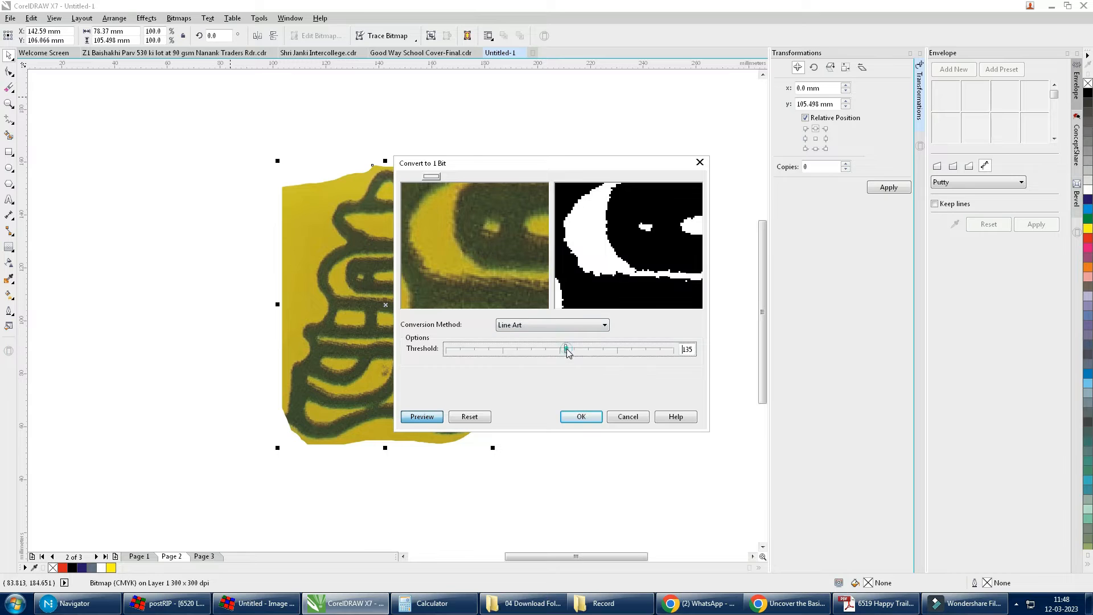
Set the Line Art threshold to 126, inspect other parts of the emblem in the preview and apply the conversion.
click(558, 349)
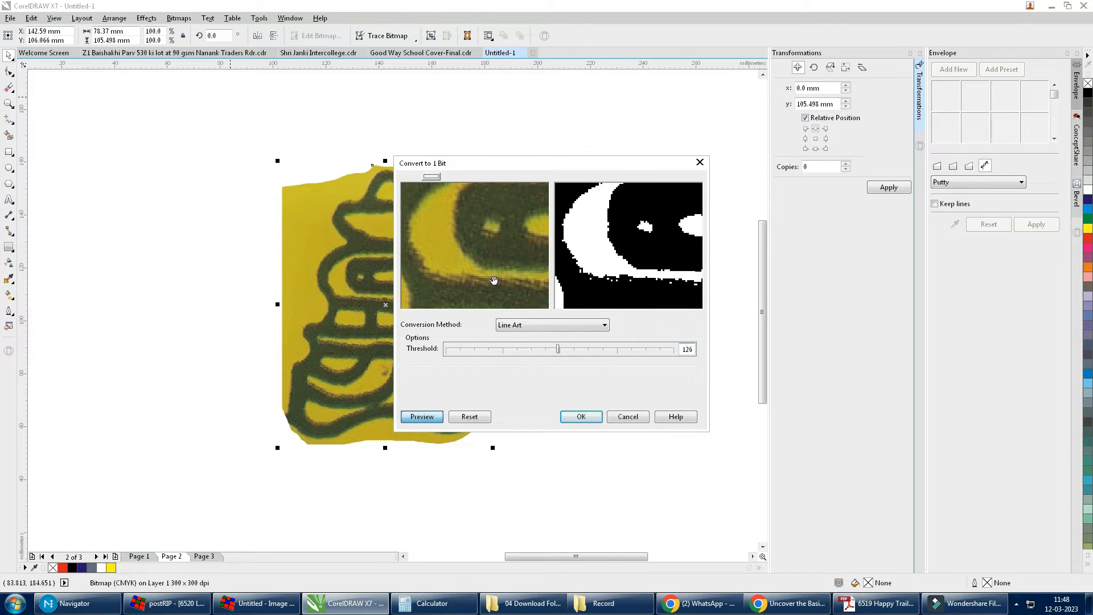
drag(494, 281, 510, 212)
drag(515, 271, 551, 229)
drag(536, 286, 516, 216)
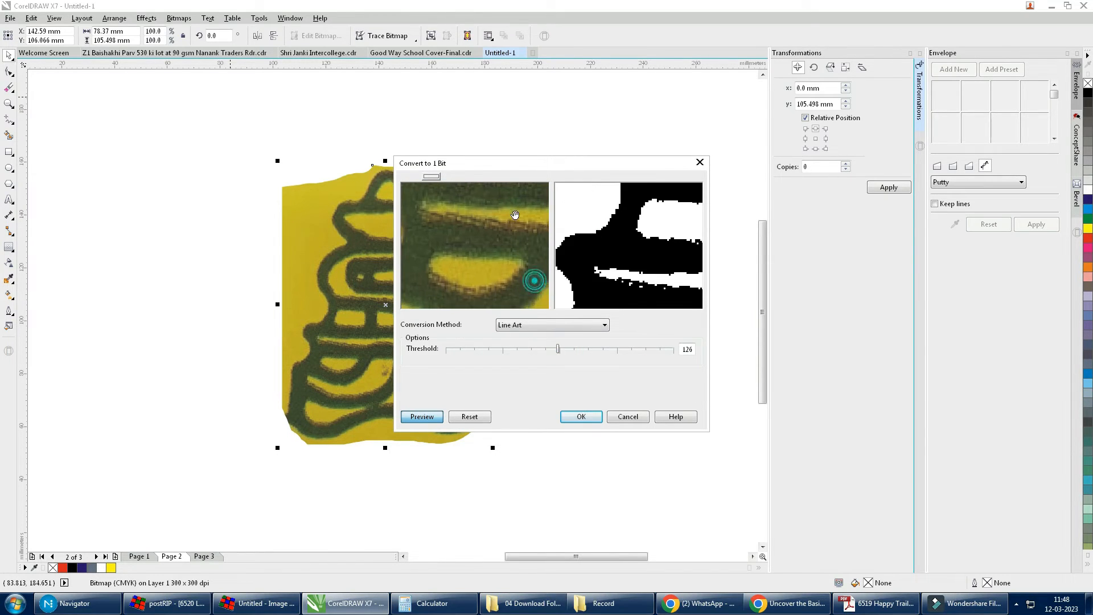
click(581, 417)
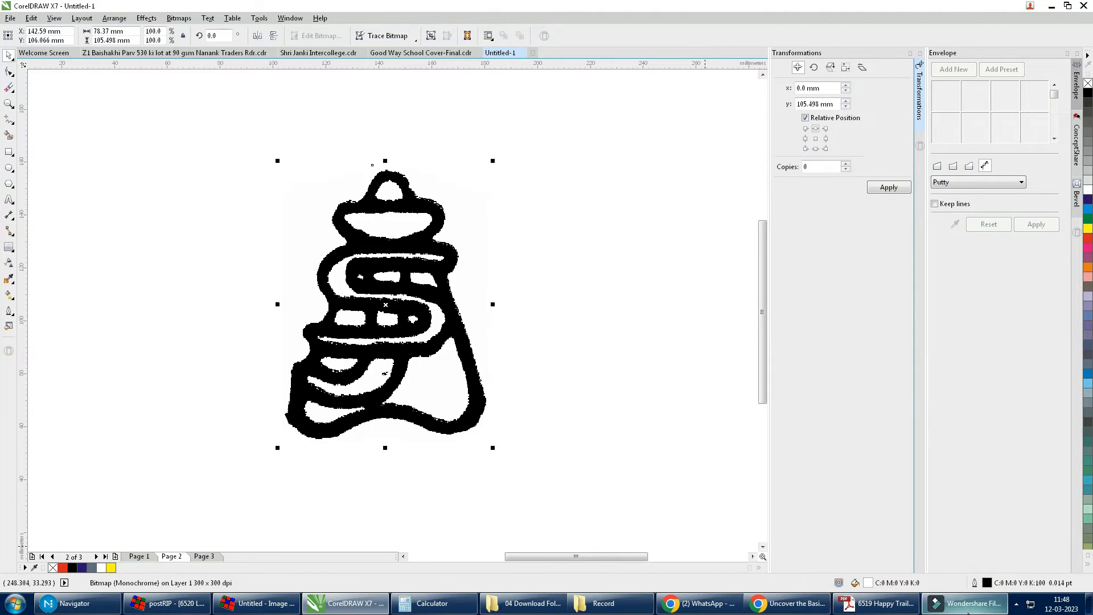
mouse_move(967, 608)
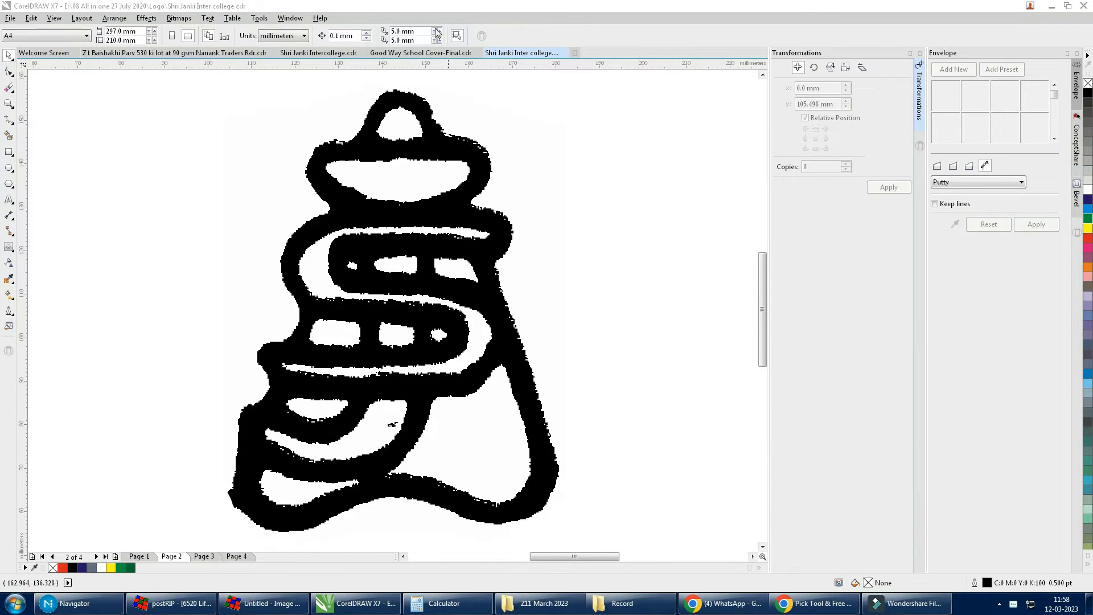
click(10, 87)
click(206, 491)
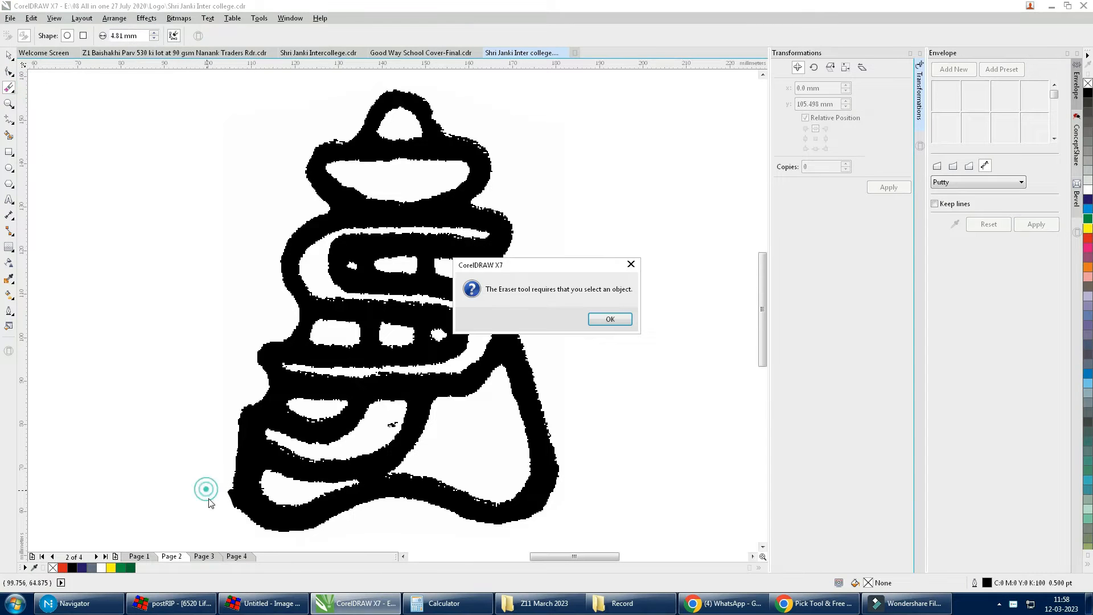
click(610, 319)
key(space)
Erase the spur at the emblem's lower-left corner with a 4.81 mm nib and the specks inside its lower loop with a 3.54 mm nib.
click(549, 298)
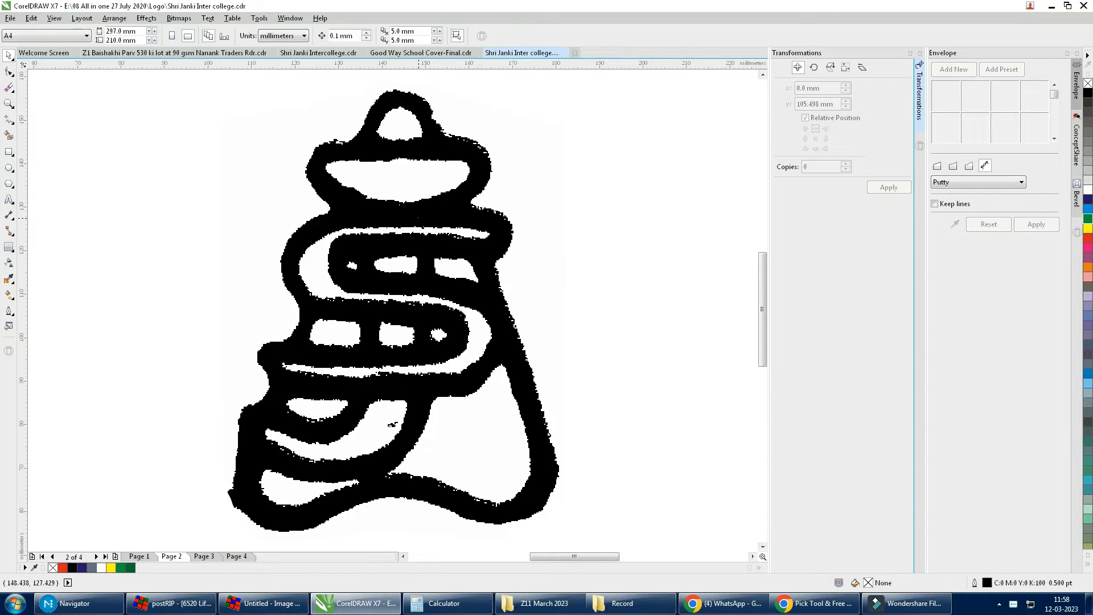
click(9, 87)
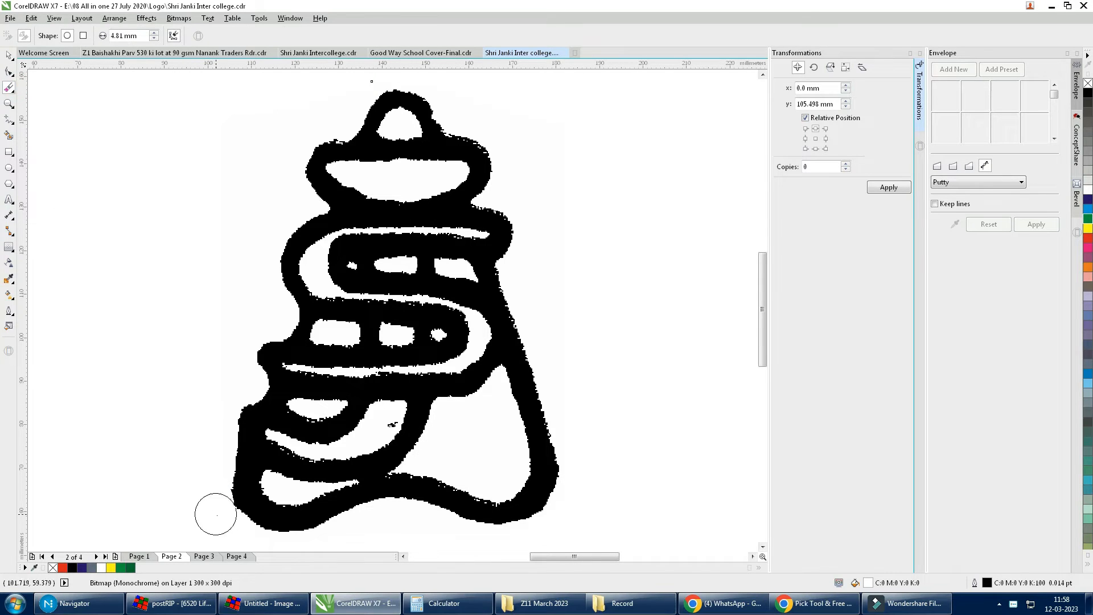
click(209, 493)
click(211, 490)
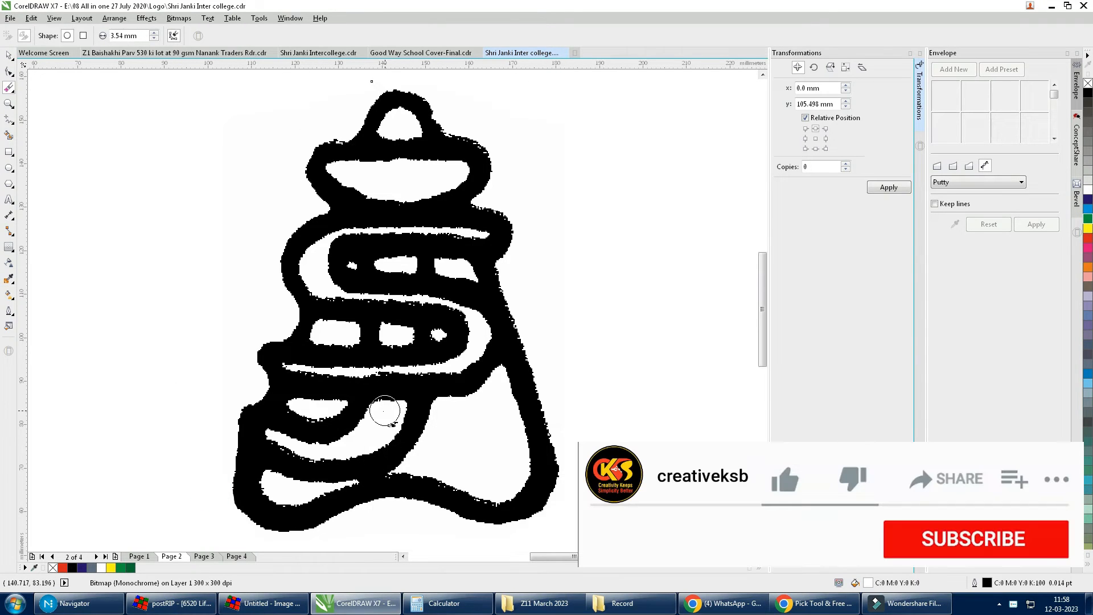
drag(390, 424, 386, 426)
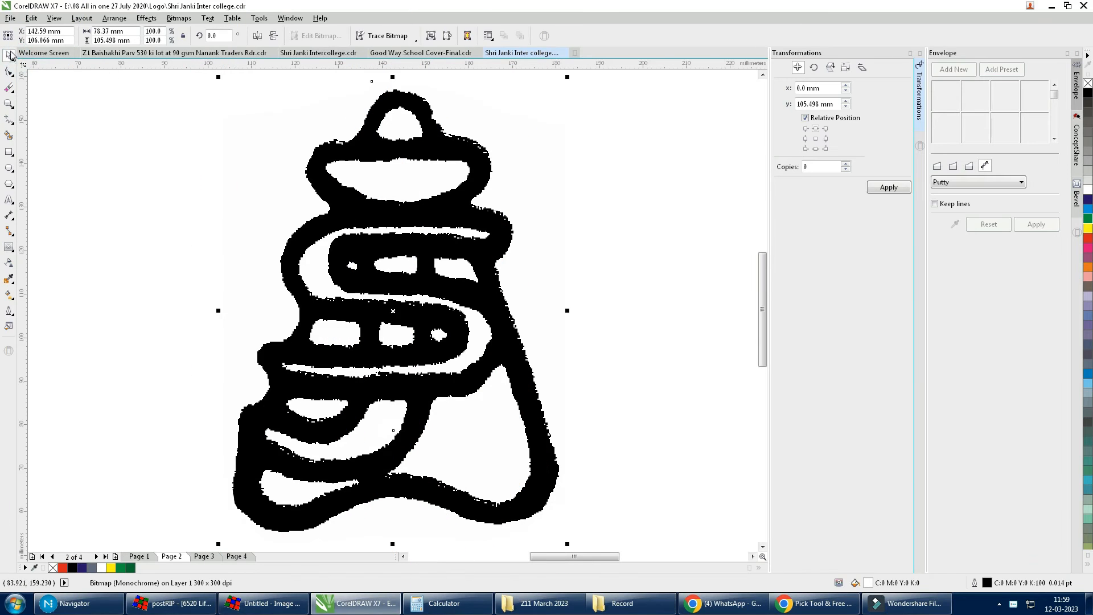
Start an Outline Trace of the emblem bitmap as a High Quality Image, letting the bitmap be reduced.
click(414, 39)
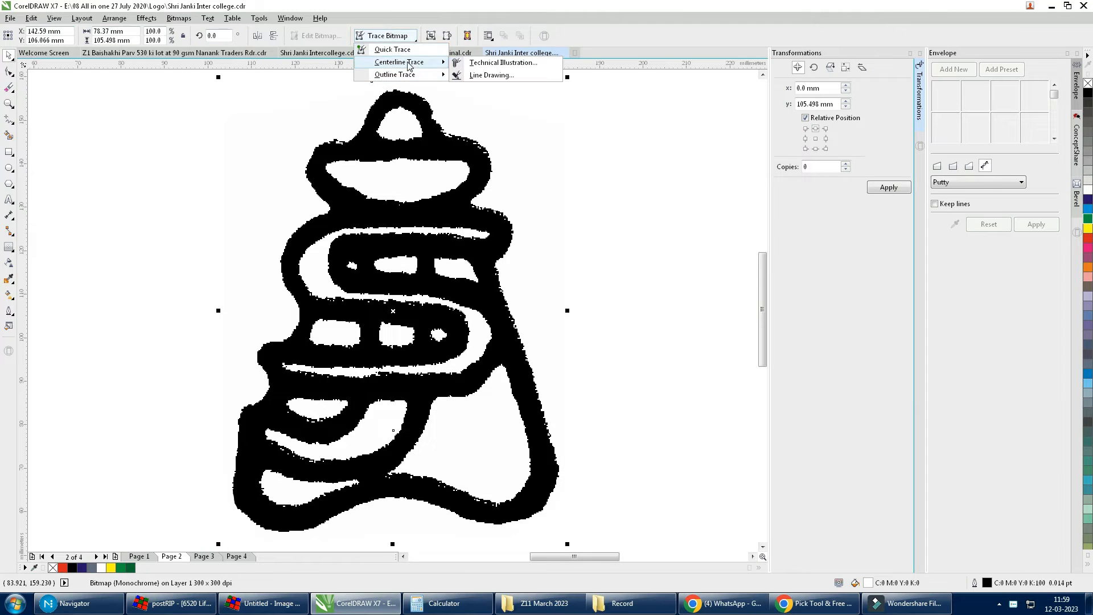
mouse_move(409, 75)
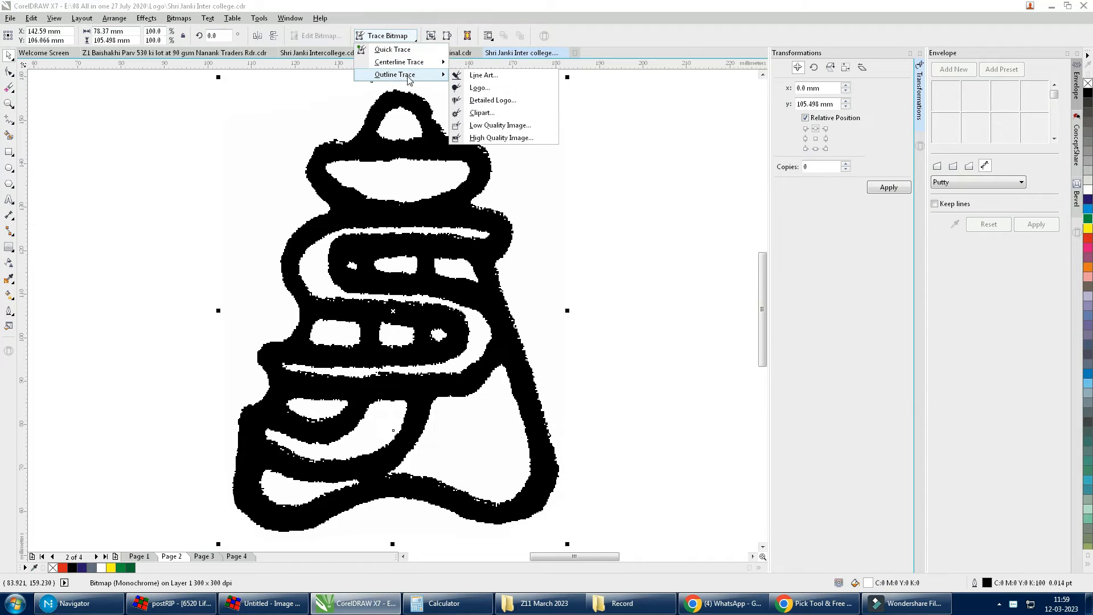
click(502, 137)
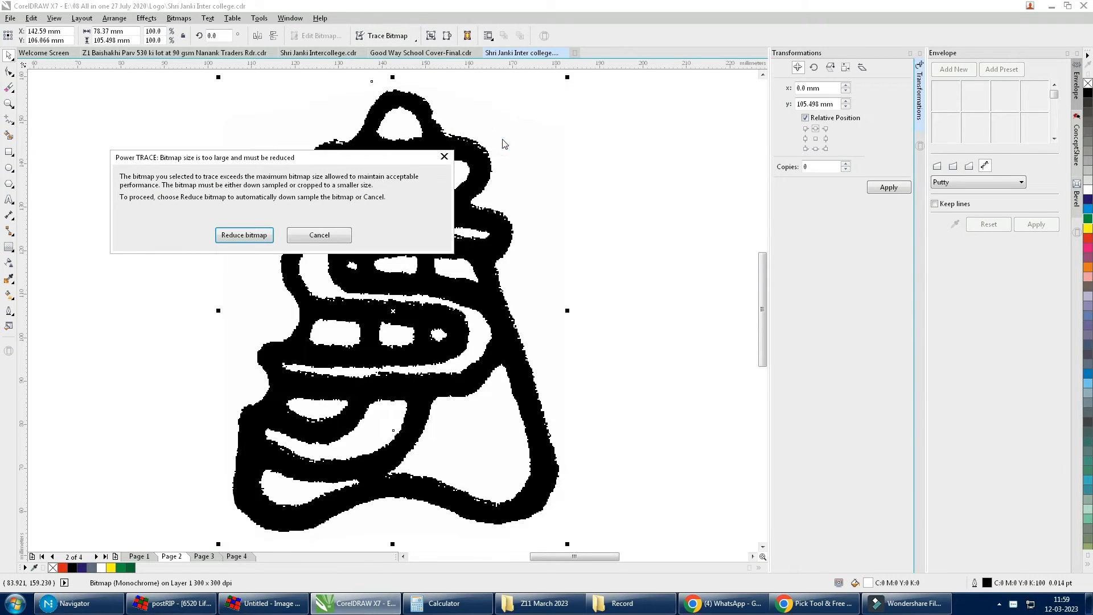
click(244, 235)
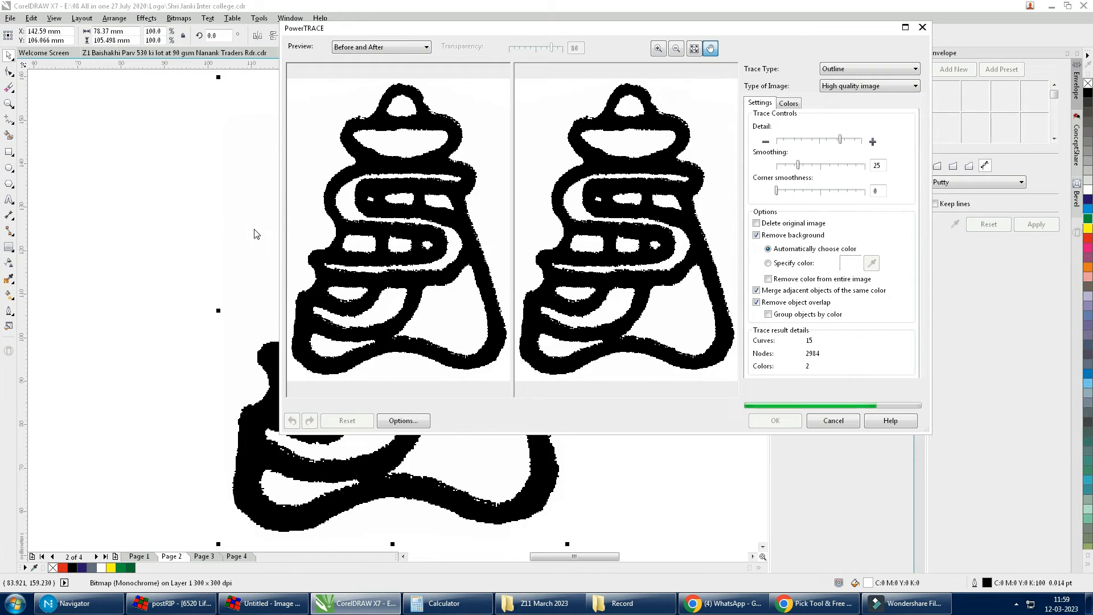
Lower the trace detail slightly, set smoothing to 73 and corner smoothness to 67, remove the background color from the entire image and accept the trace.
click(827, 141)
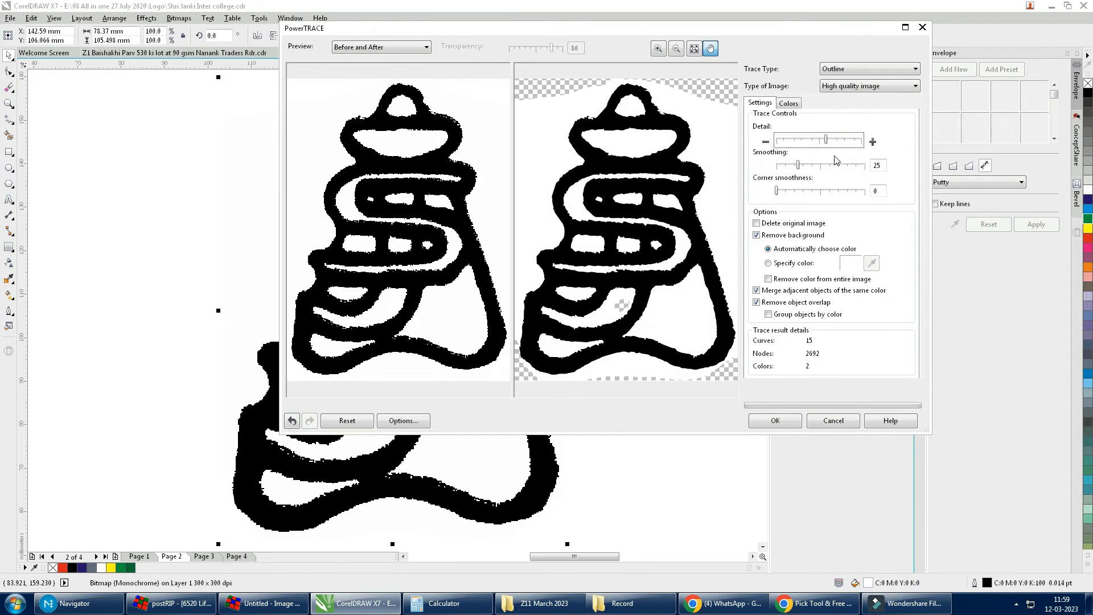
click(827, 166)
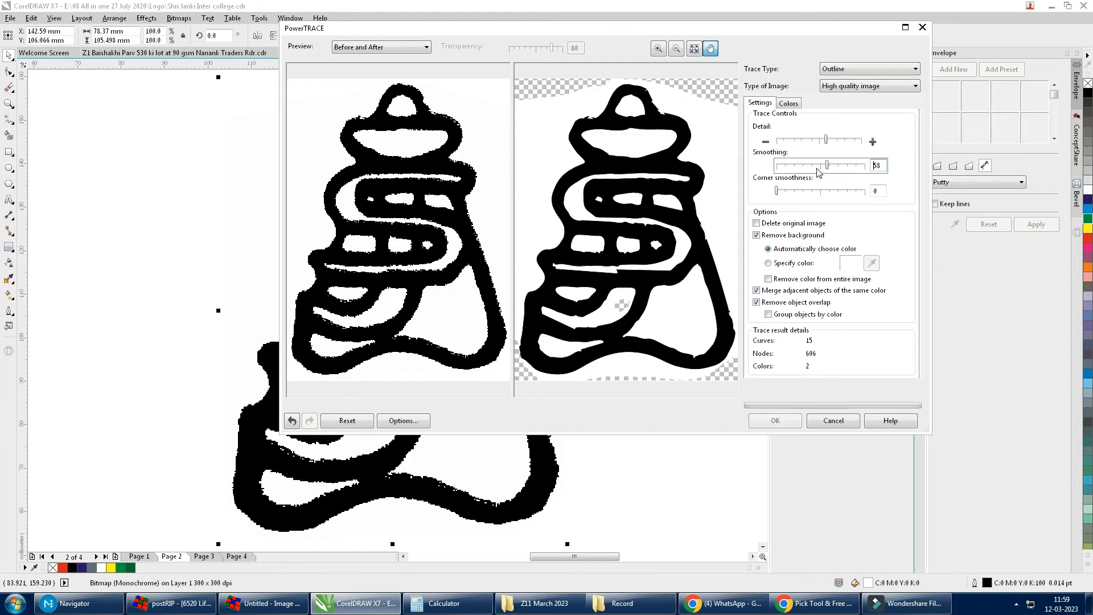
click(820, 192)
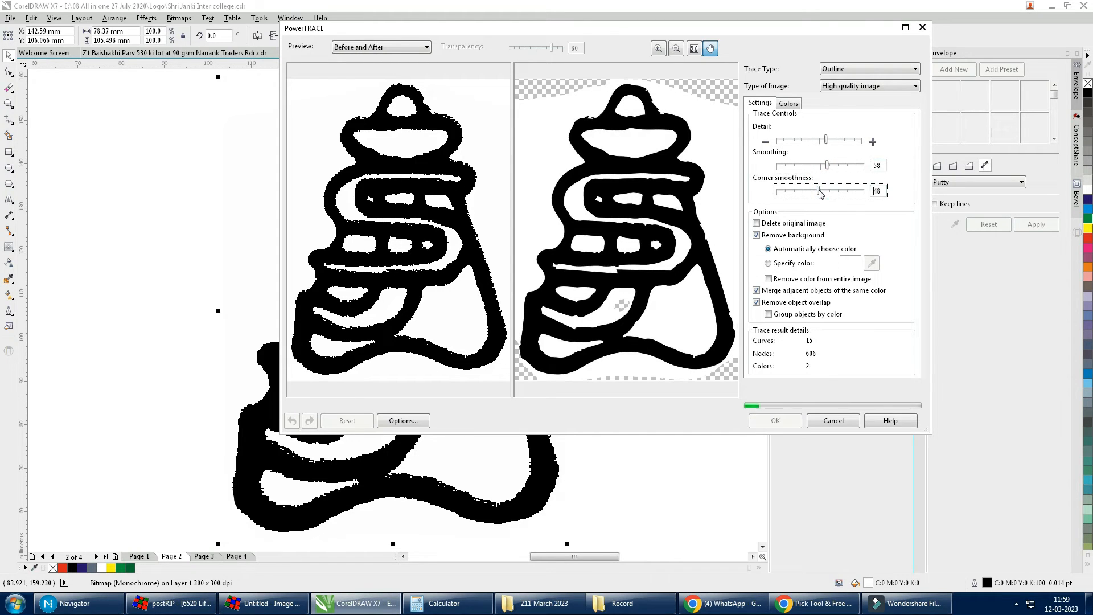
click(832, 193)
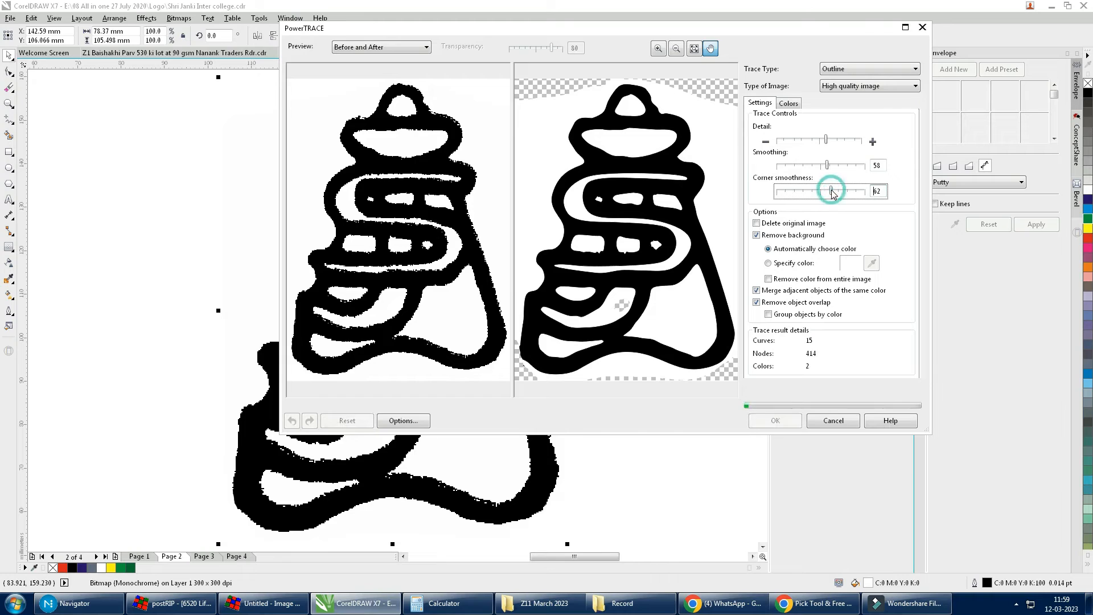
click(842, 166)
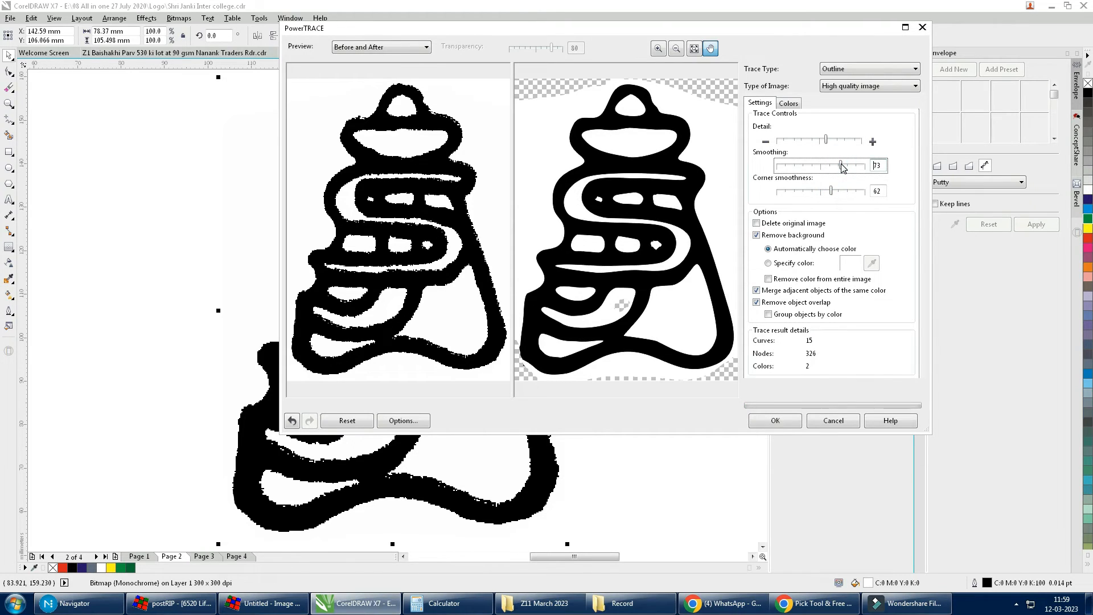
click(841, 192)
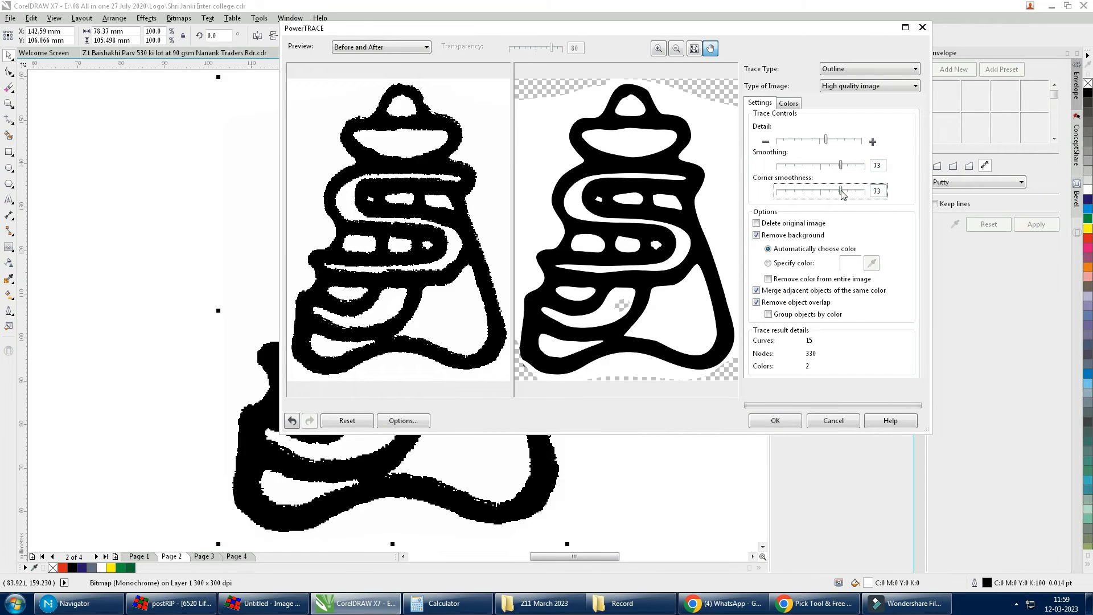
click(836, 191)
click(769, 279)
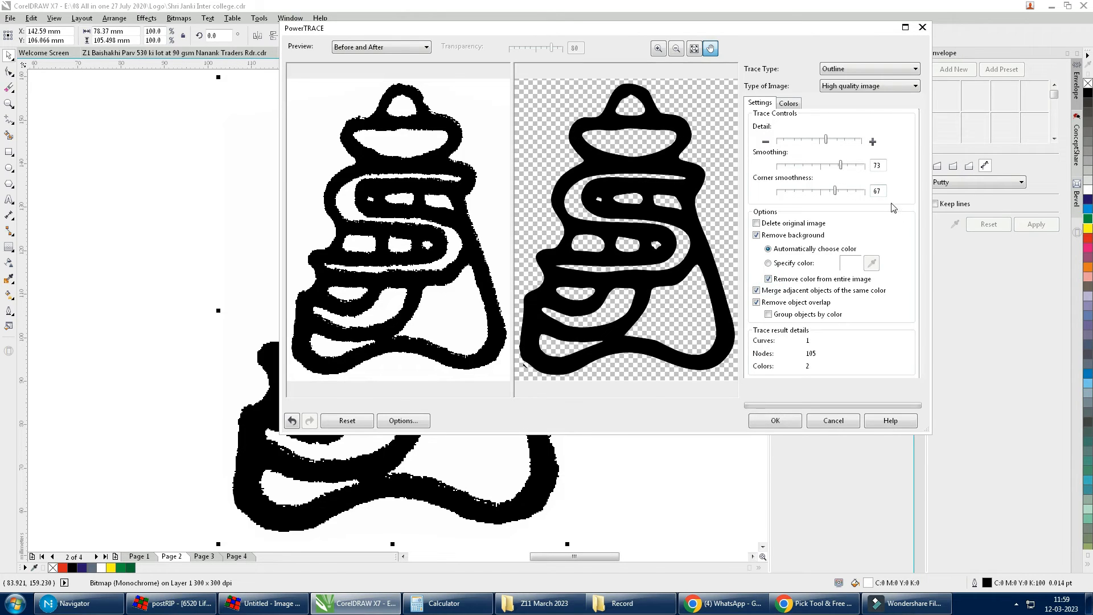
click(775, 420)
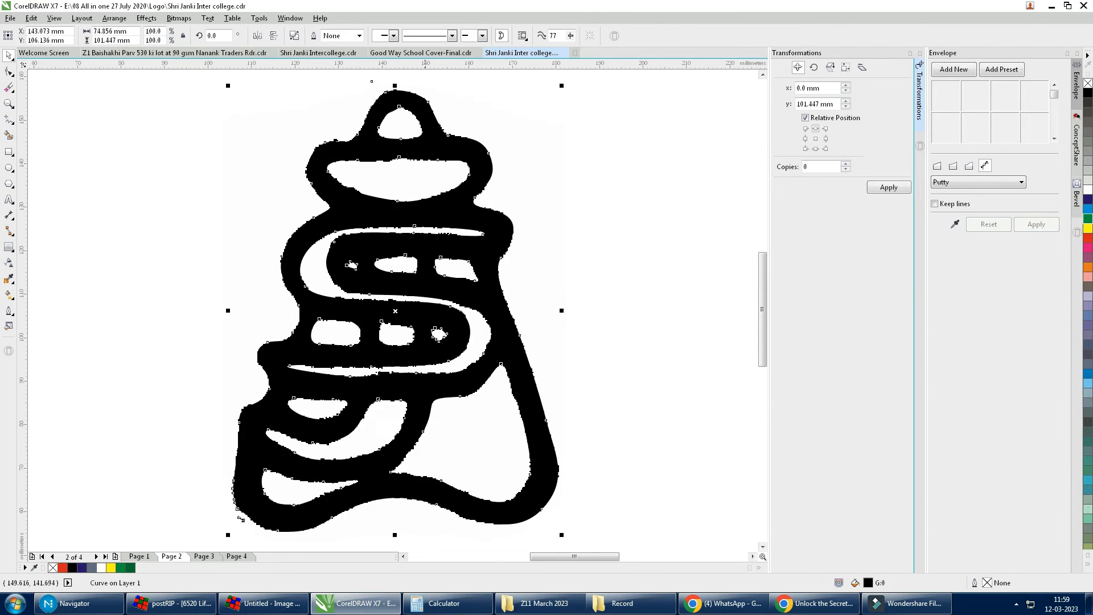
Delete the bitmap beneath the trace and move the traced emblem onto the shield photo on page 1.
alt+click(430, 147)
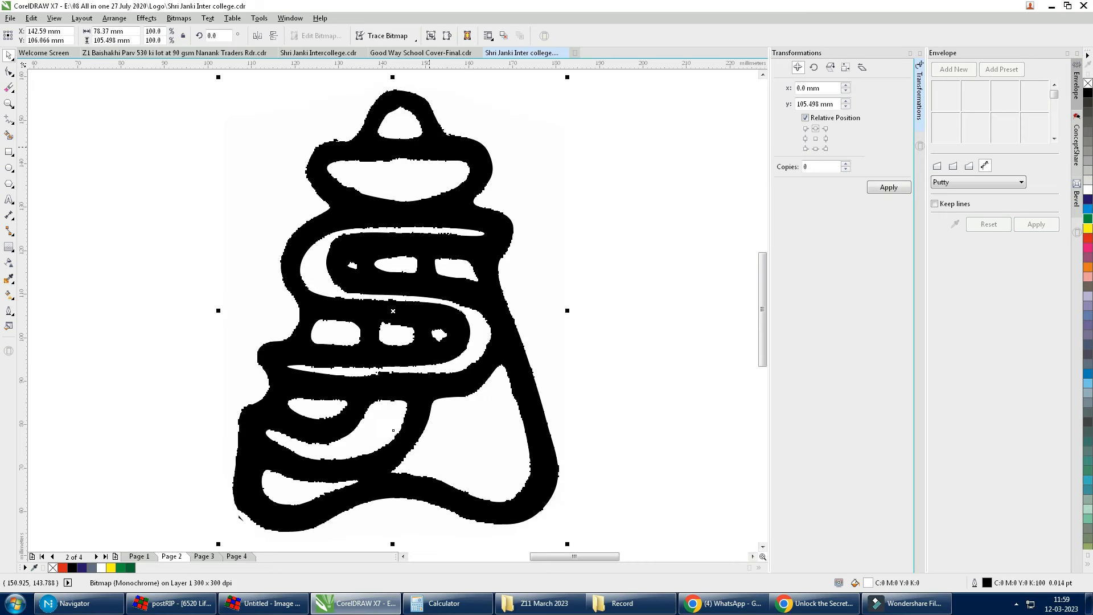
key(Delete)
click(416, 229)
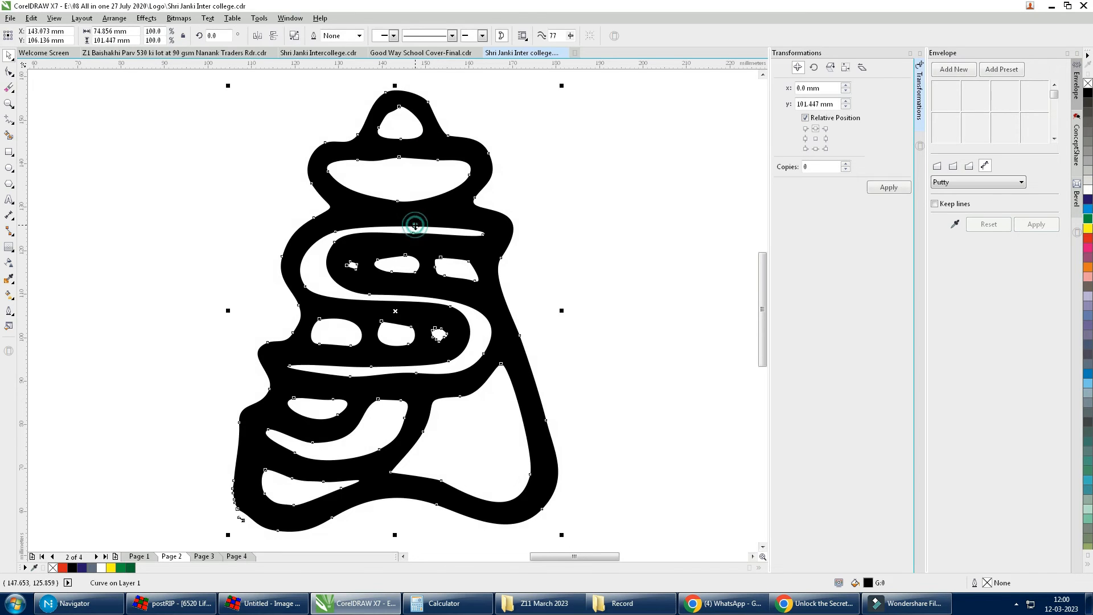
key(ctrl+x)
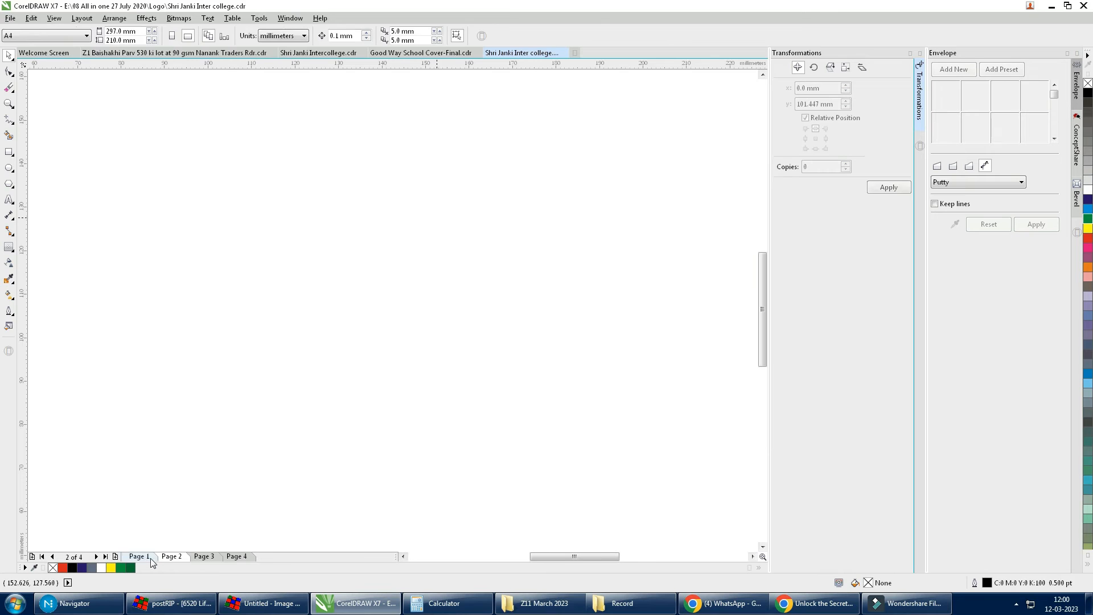
click(147, 557)
key(ctrl+v)
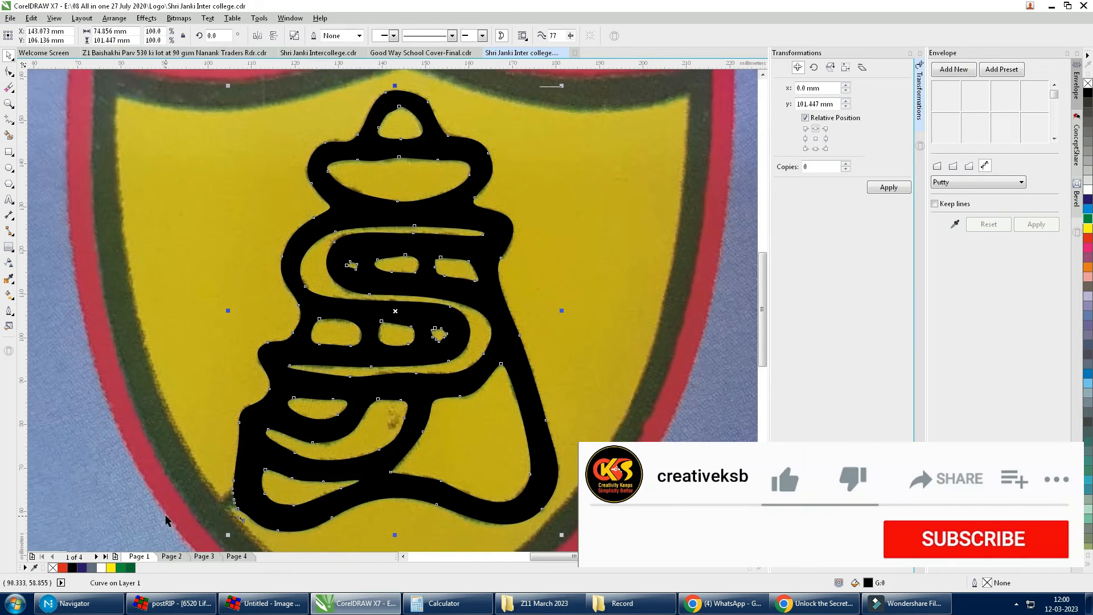
Move the traced emblem to the colored shield on page 3 in place of the green emblem there.
key(ctrl+x)
click(211, 558)
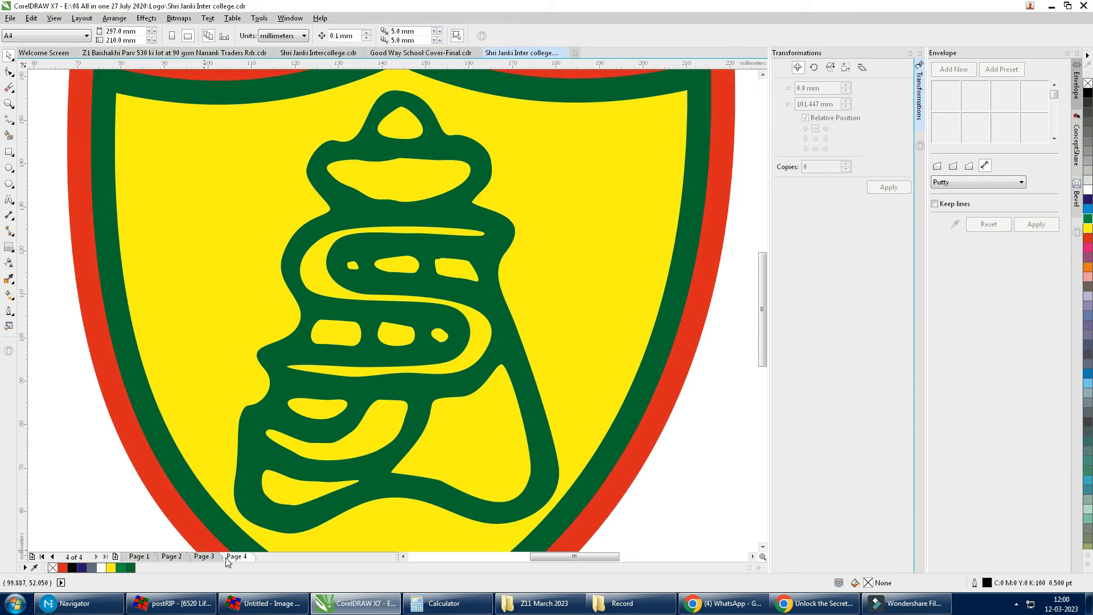
click(412, 333)
ctrl+click(424, 318)
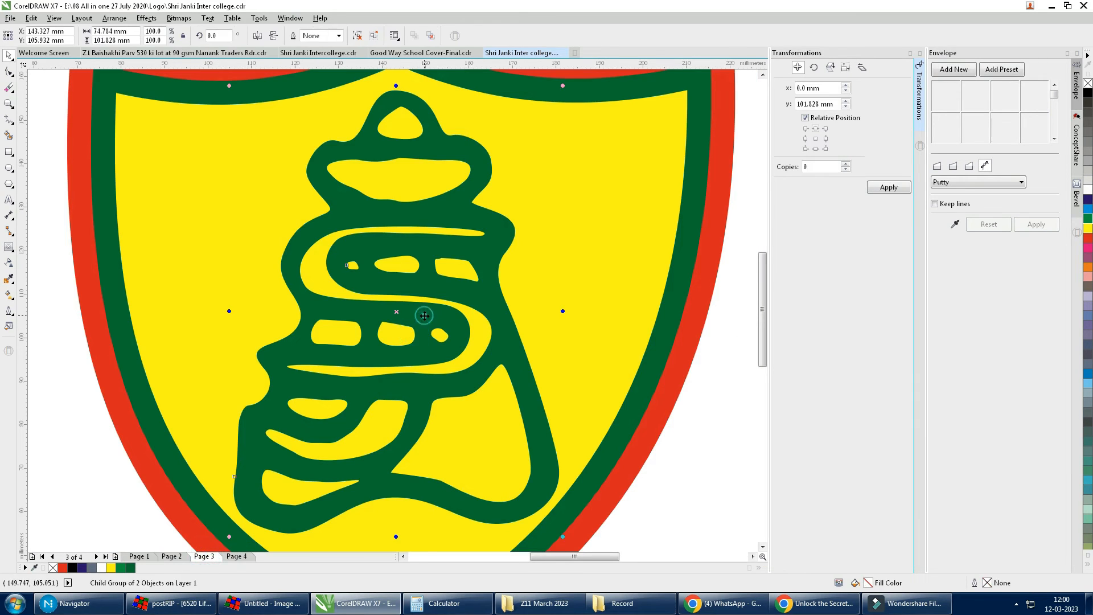
click(424, 315)
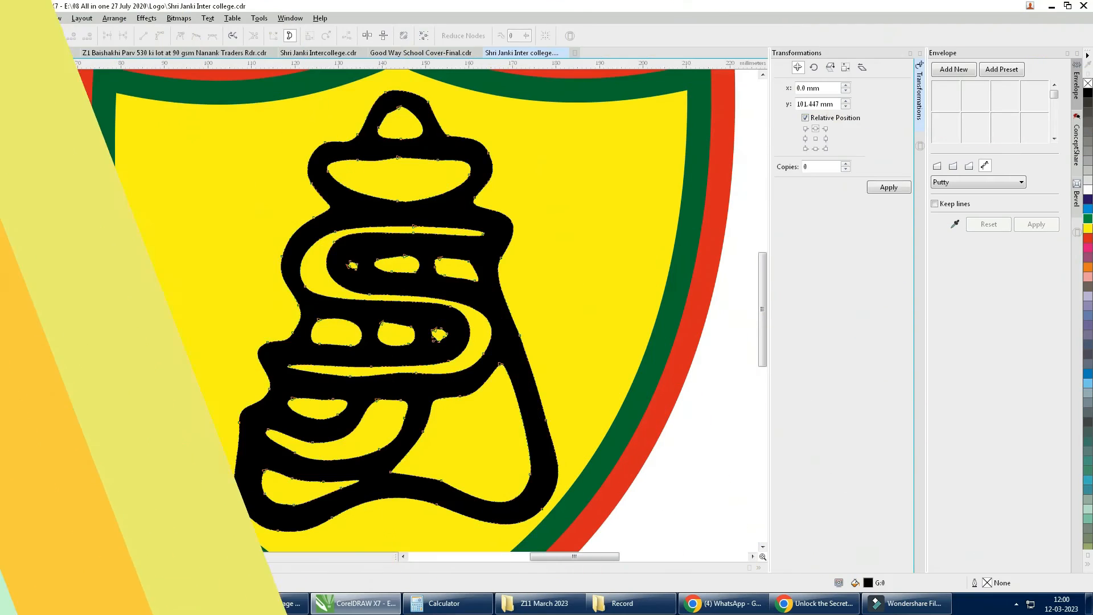
Smooth all the nodes of the small hole at the start of the emblem's upper row of openings.
click(9, 71)
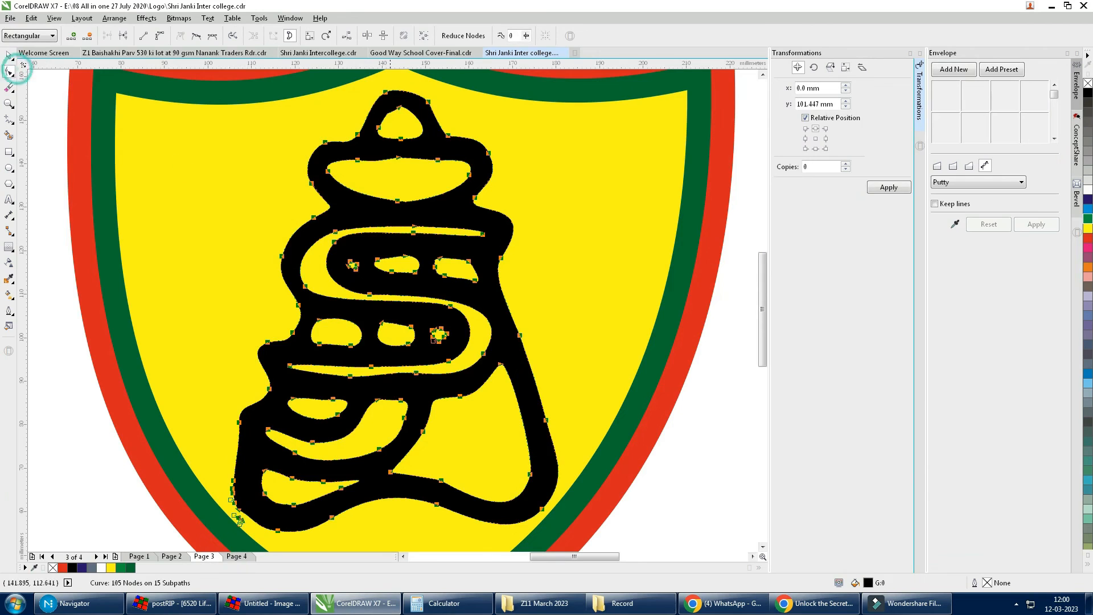
scroll(312, 230, up, 5)
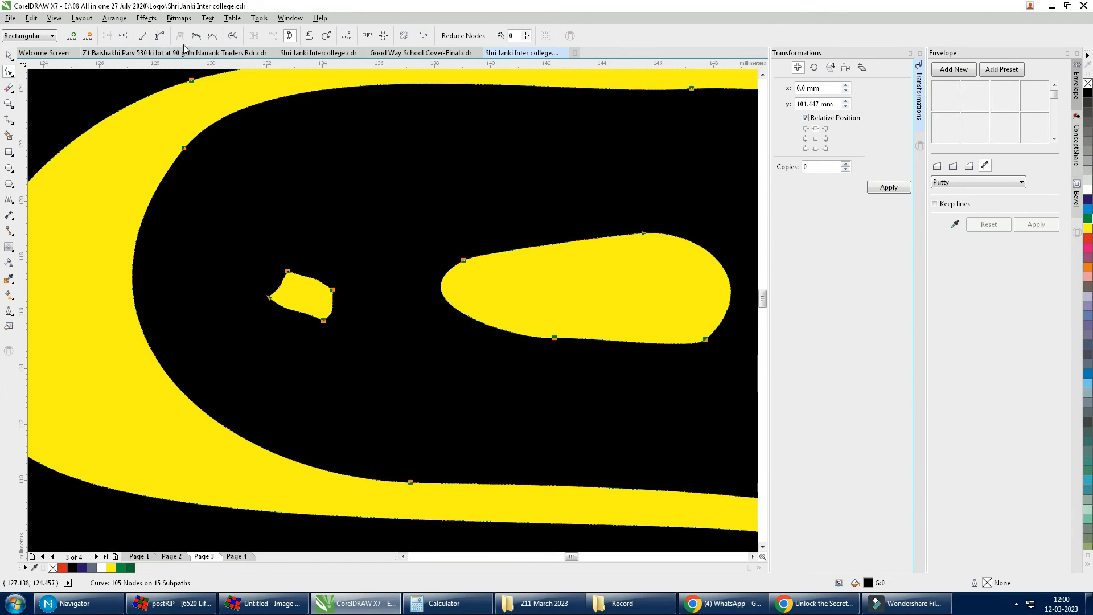
drag(239, 237, 370, 356)
click(197, 37)
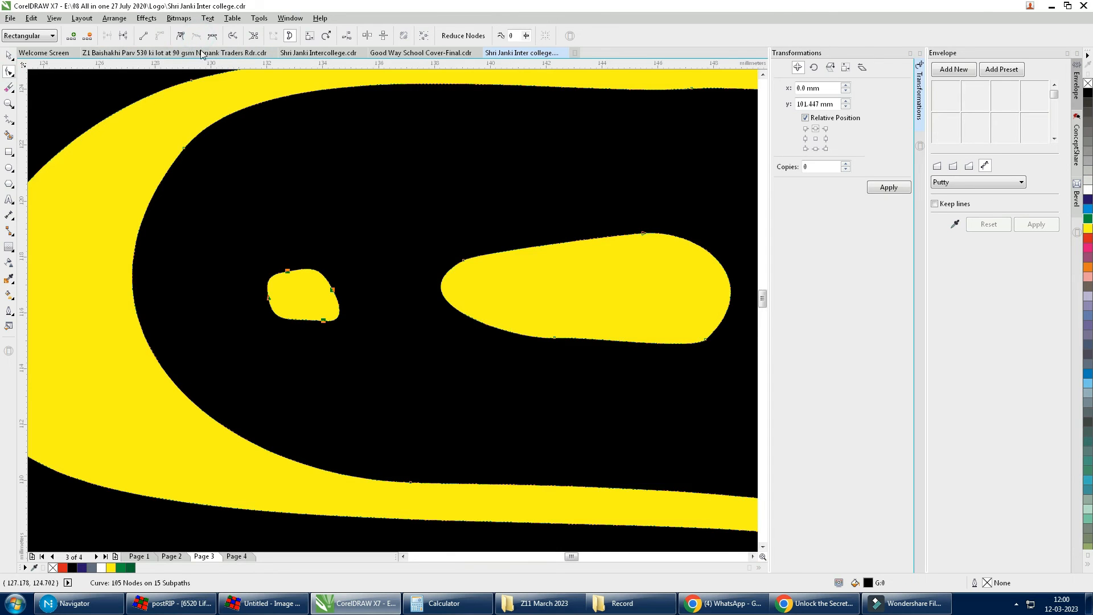
key(F4)
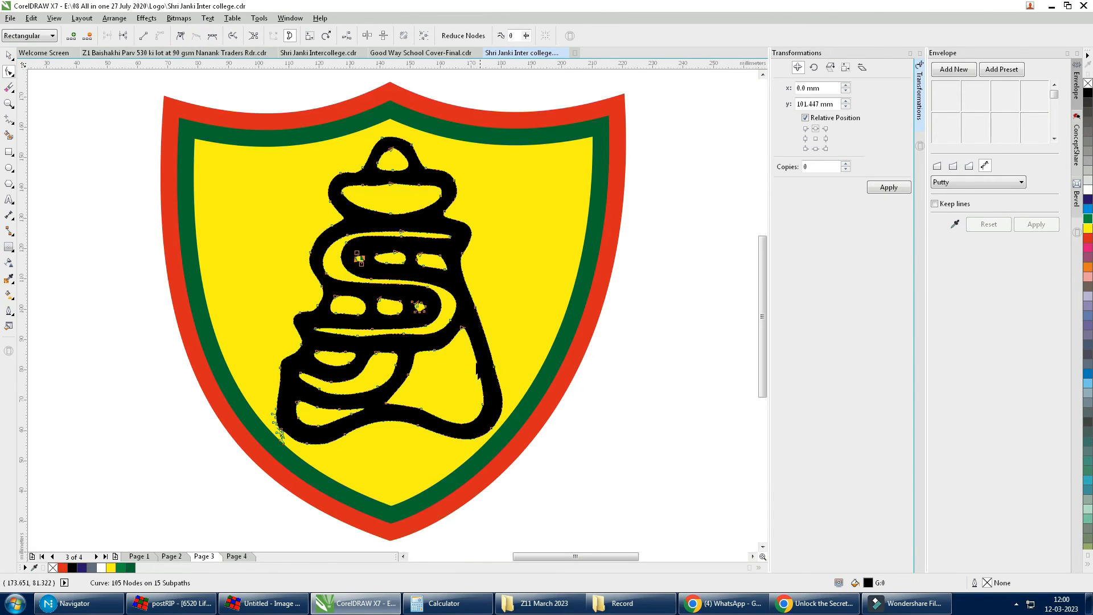
Round the small jagged hole at the end of the emblem's lower row by smoothing its nodes and deleting the surplus ones.
drag(398, 279, 450, 336)
drag(273, 207, 470, 377)
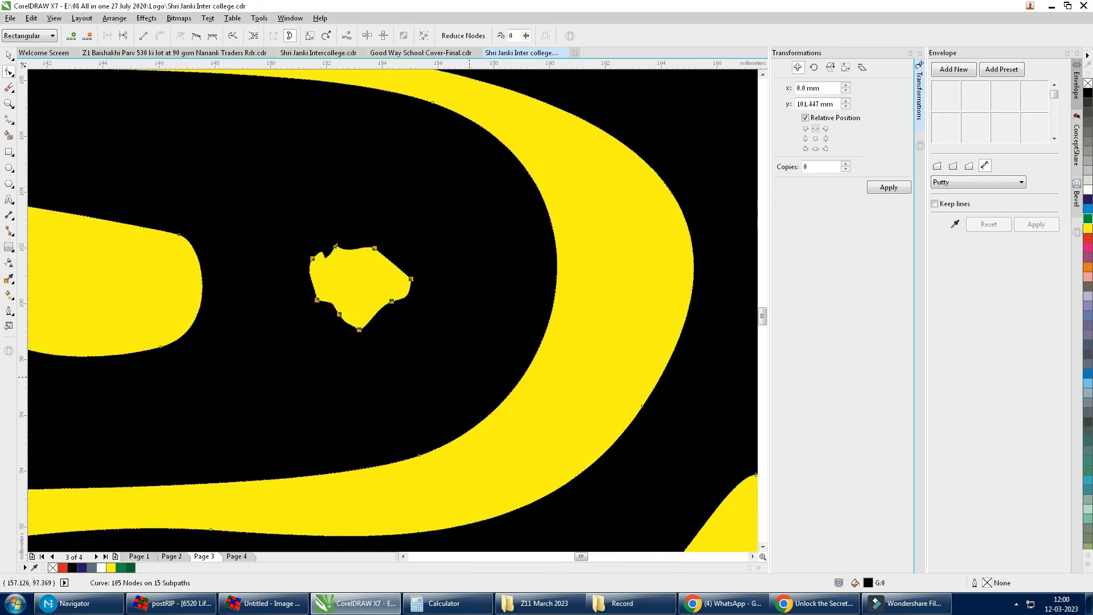
click(197, 36)
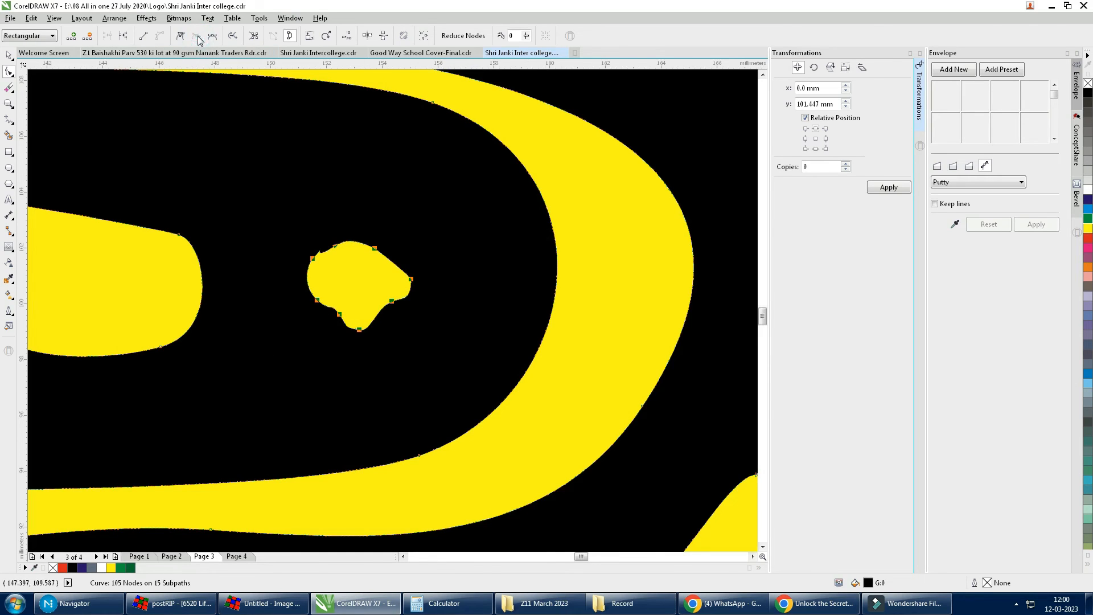
double_click(340, 312)
double_click(323, 239)
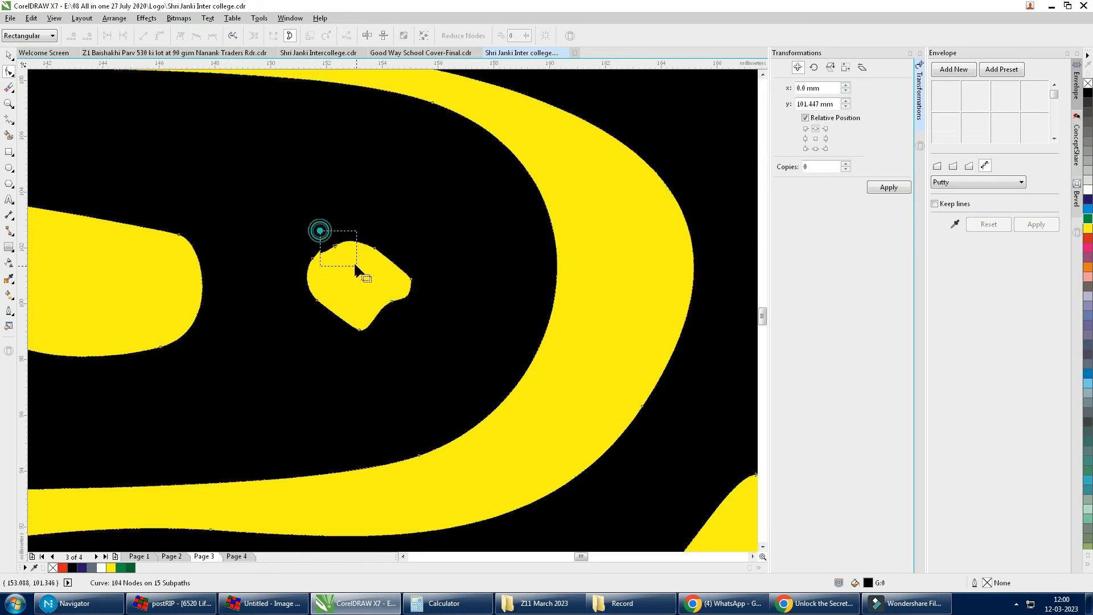
double_click(392, 301)
drag(386, 307, 391, 320)
double_click(359, 329)
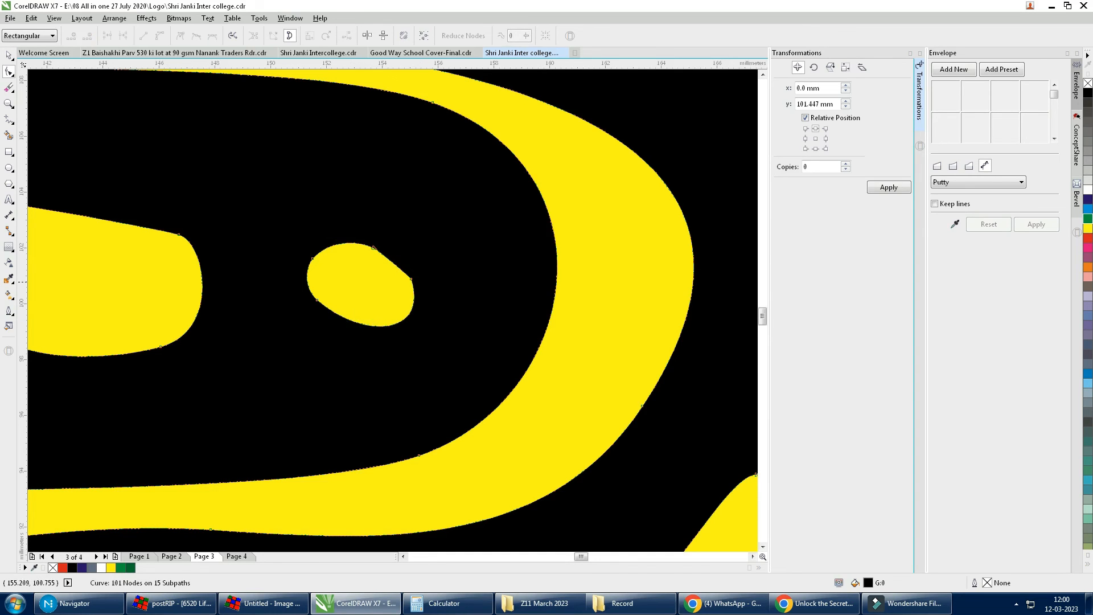
double_click(411, 279)
key(space)
key(F4)
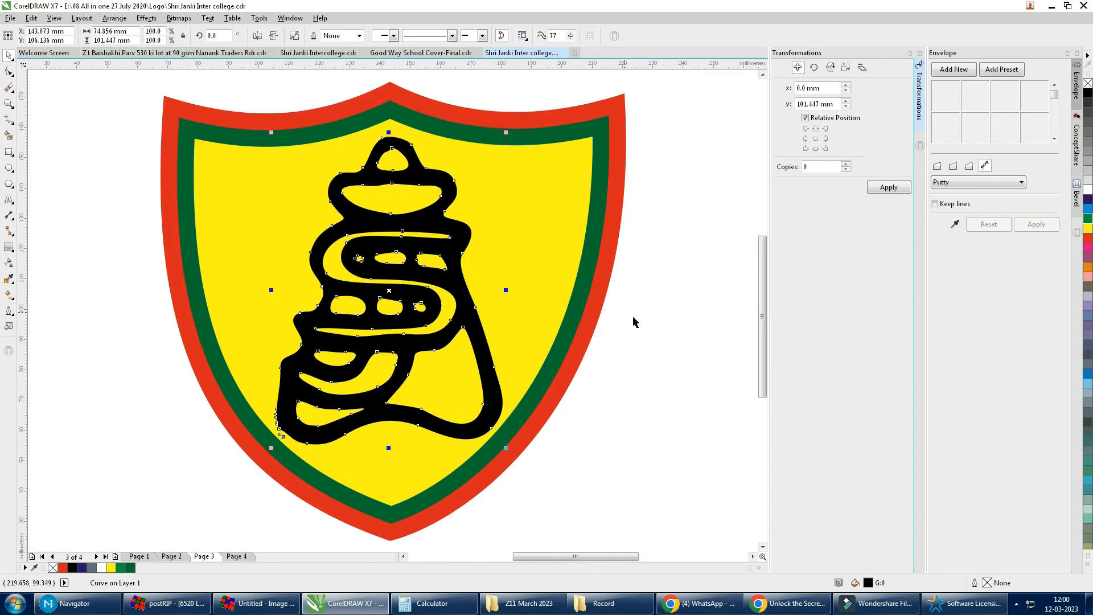
click(640, 319)
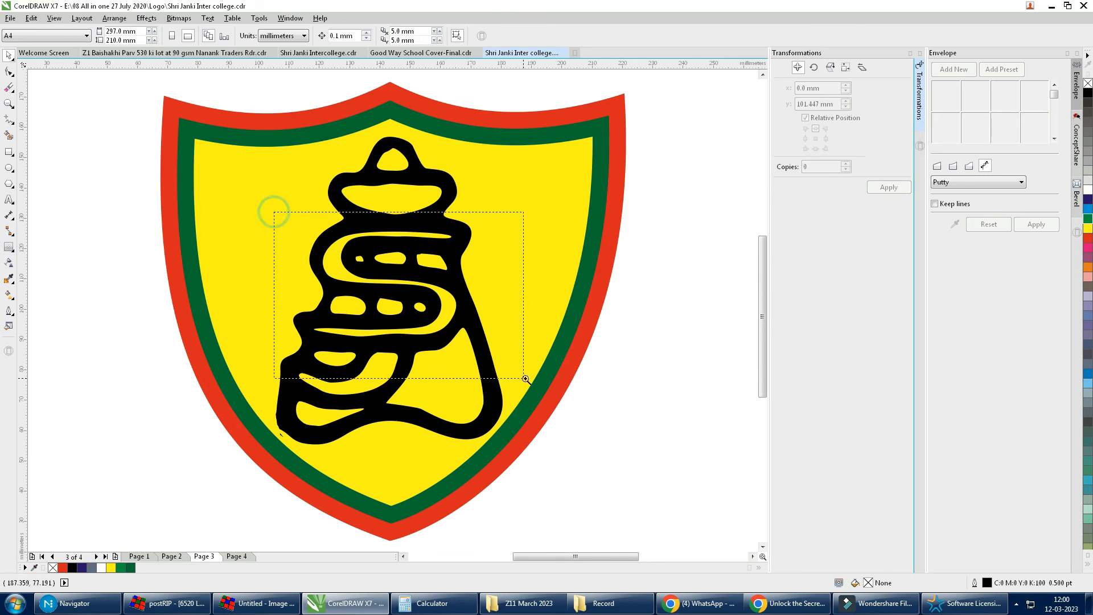
Delete page 2 from the document.
drag(524, 378, 525, 378)
click(357, 319)
key(ctrl+u)
key(F10)
click(171, 556)
right_click(171, 557)
click(205, 522)
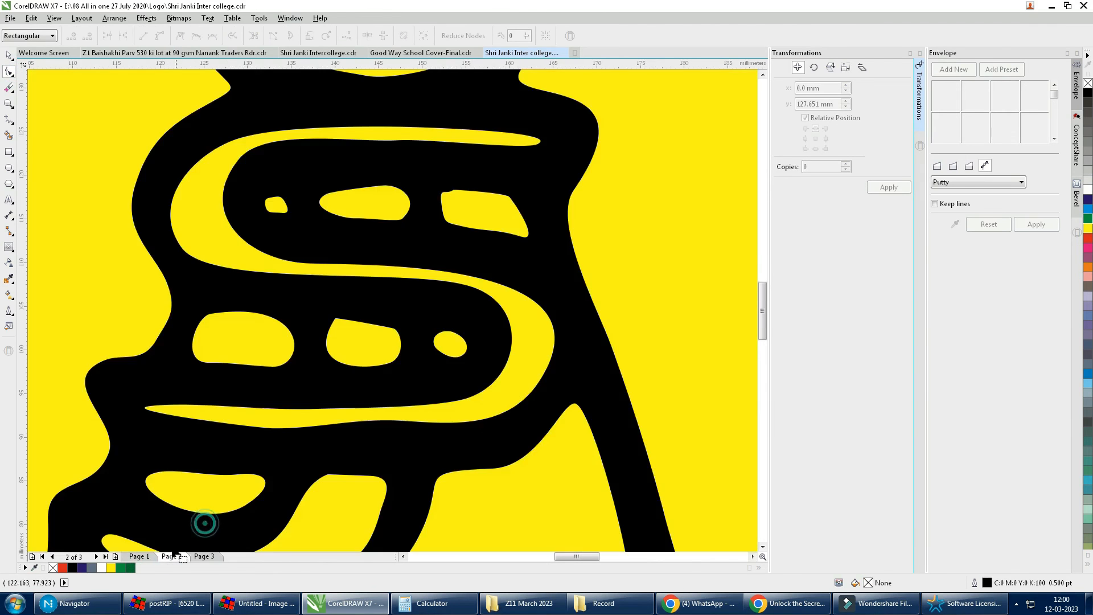
Refine the middle opening in the emblem's lower row by editing its nodes.
double_click(337, 361)
drag(326, 343, 320, 340)
double_click(393, 328)
key(F4)
key(space)
click(659, 322)
Clean up the emblem's jagged lower-left corner by removing surplus nodes and reshaping the outline.
key(F2)
drag(198, 359, 369, 459)
key(F10)
click(372, 394)
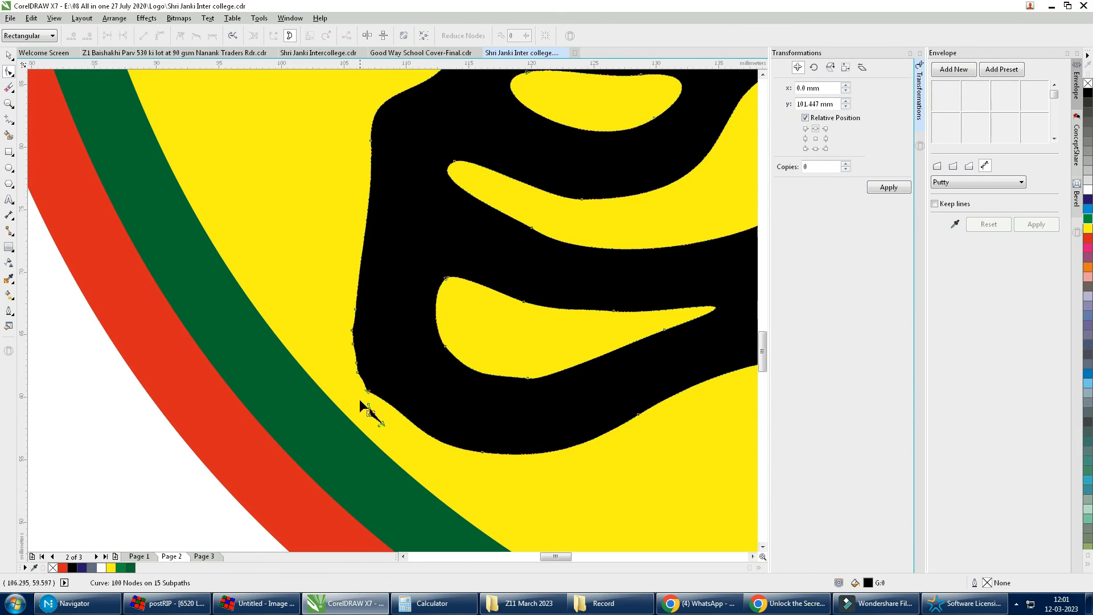
drag(352, 336, 355, 363)
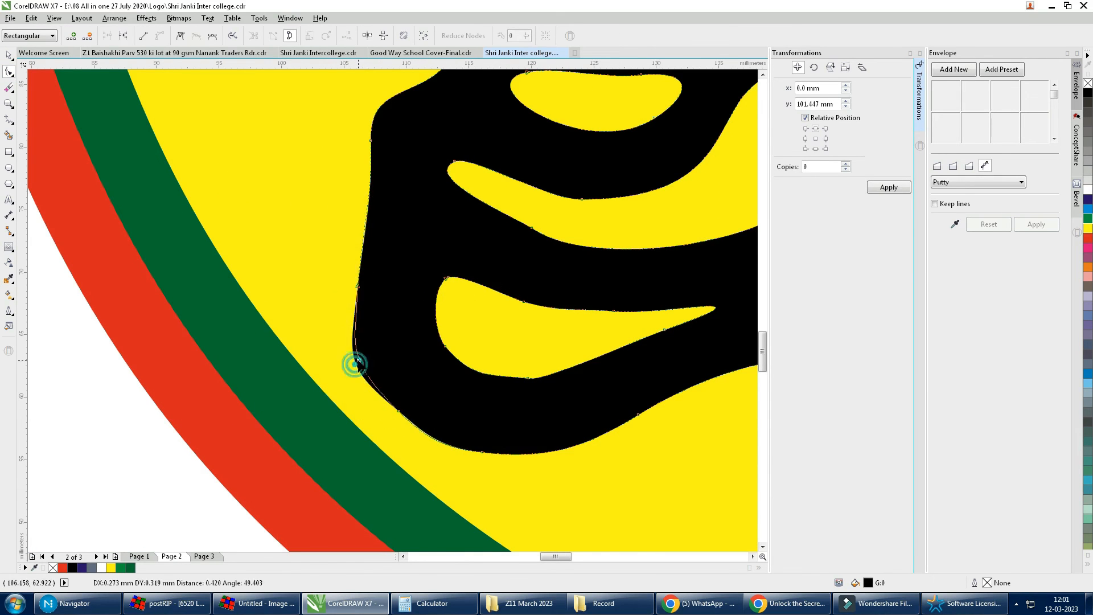
key(F4)
key(space)
click(625, 409)
Refine the top edge of the opening in the emblem's uppermost knob by adjusting its nodes.
key(F2)
drag(327, 115, 470, 218)
key(F10)
click(349, 230)
double_click(360, 224)
key(ctrl+z)
drag(323, 249, 344, 228)
key(space)
click(9, 72)
click(344, 228)
click(384, 229)
key(space)
key(F4)
click(672, 327)
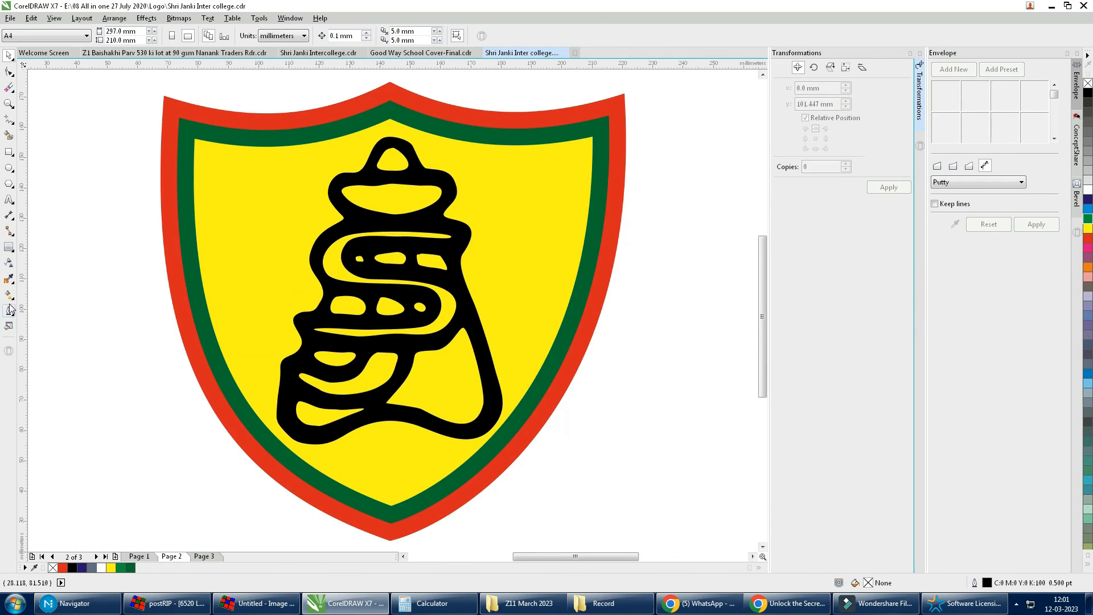
Fill the emblem with the dark green sampled from the shield's inner border and preview the artwork full screen.
click(13, 279)
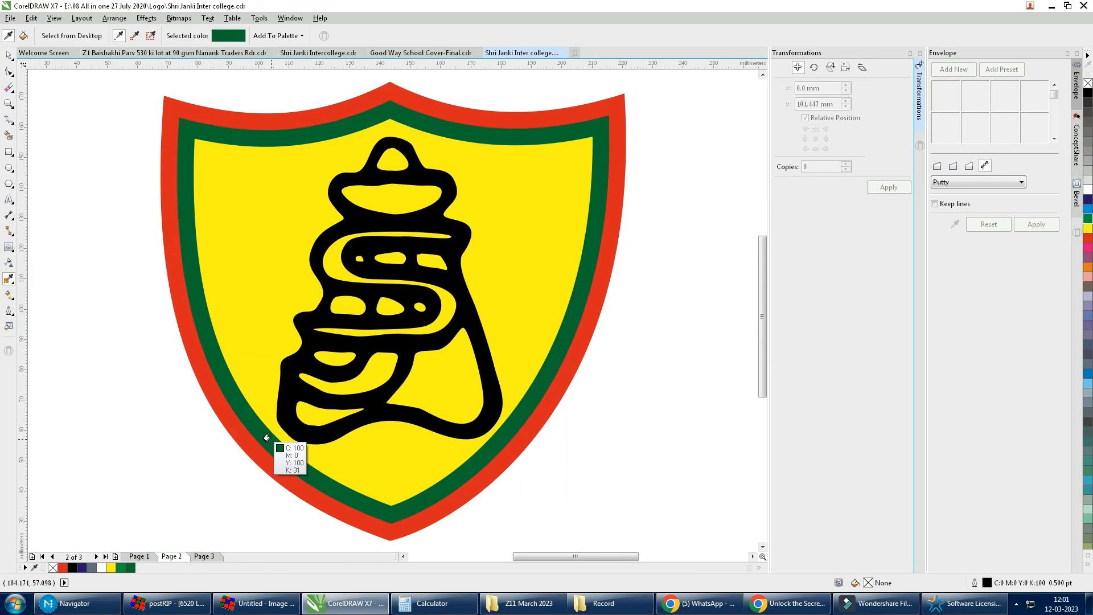
click(267, 438)
click(371, 344)
key(space)
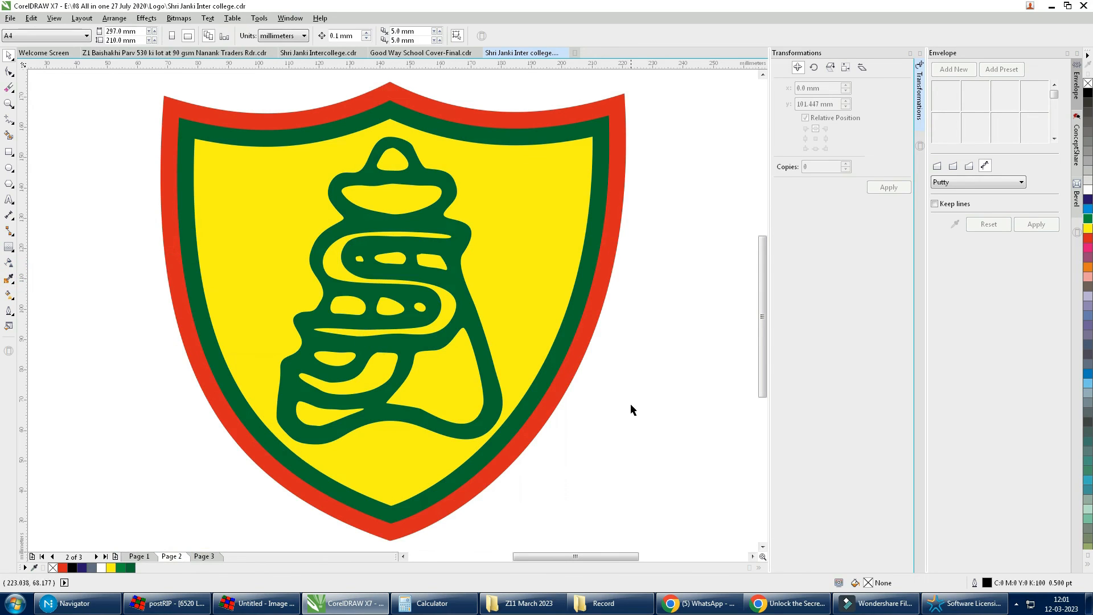
key(F9)
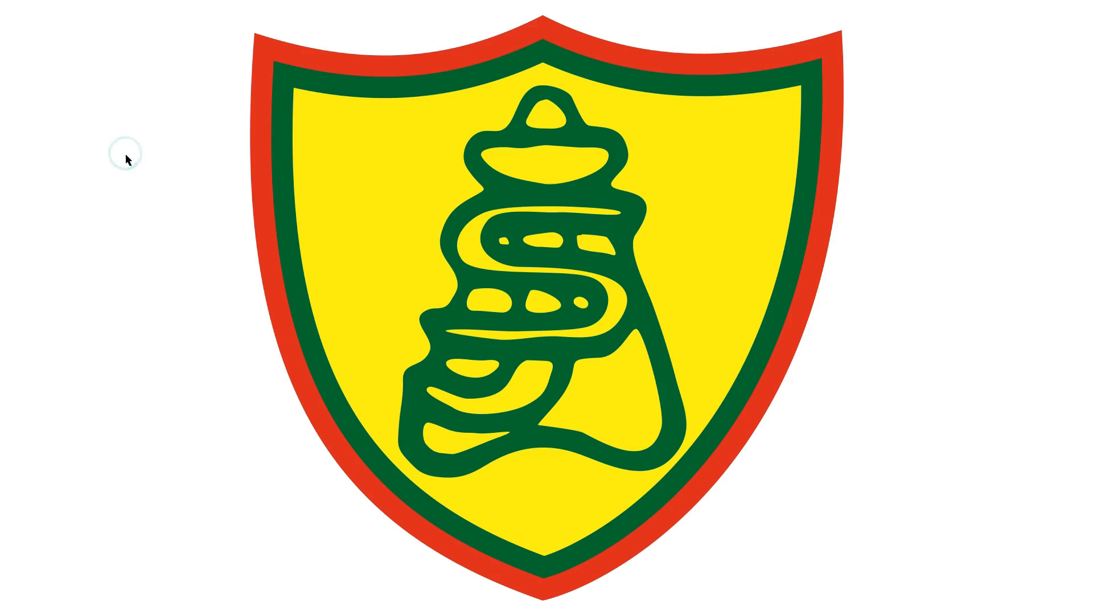